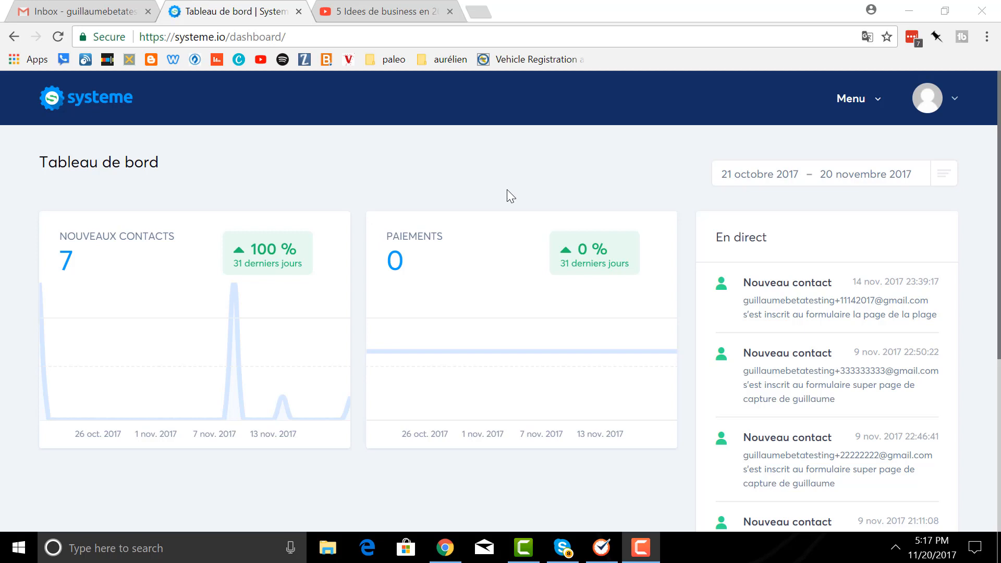
# - Open Pages et formulaires from the header Menu to list the capture pages
pyautogui.click(855, 107)
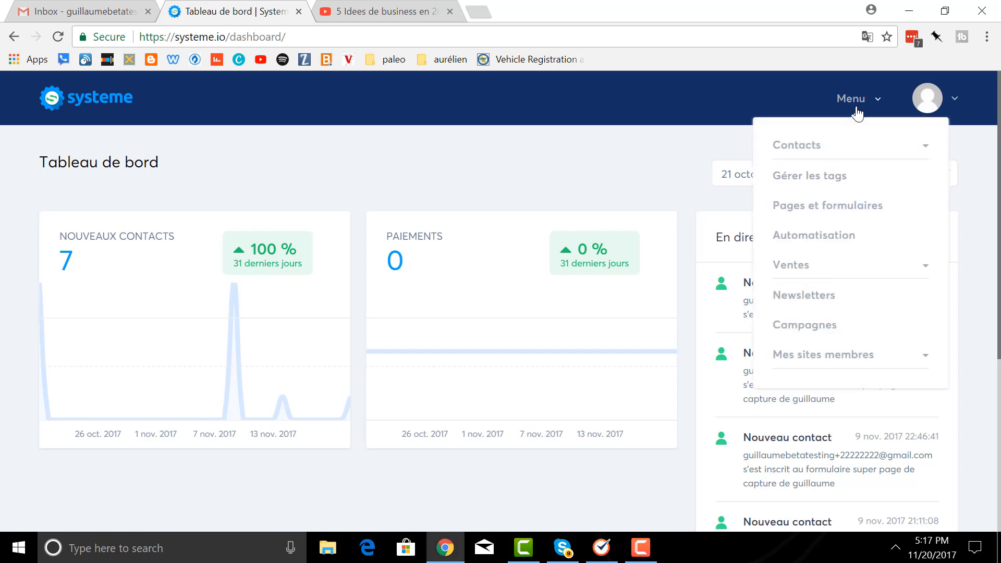
pyautogui.click(829, 216)
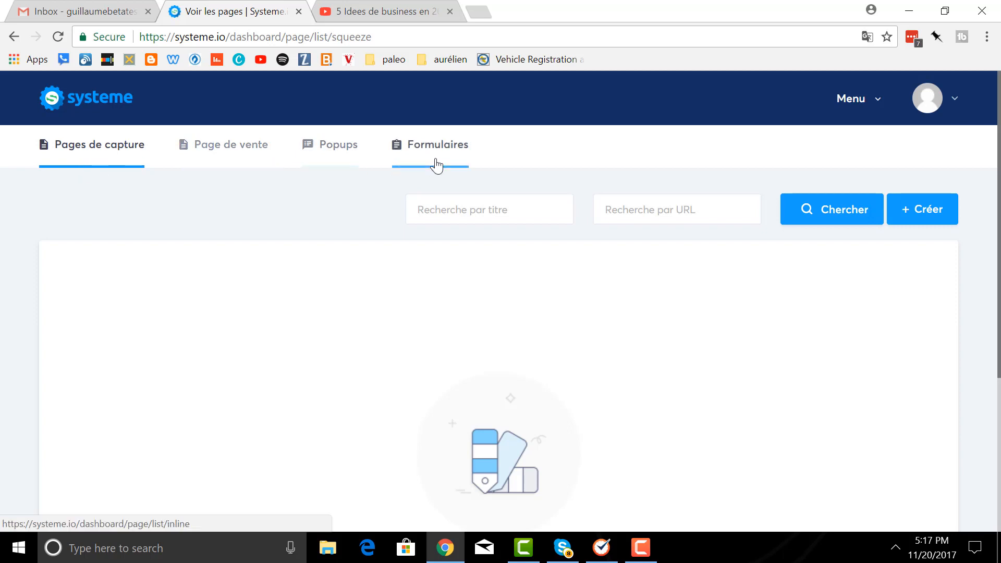
# - Create a new capture page from the Blanc template
pyautogui.click(931, 222)
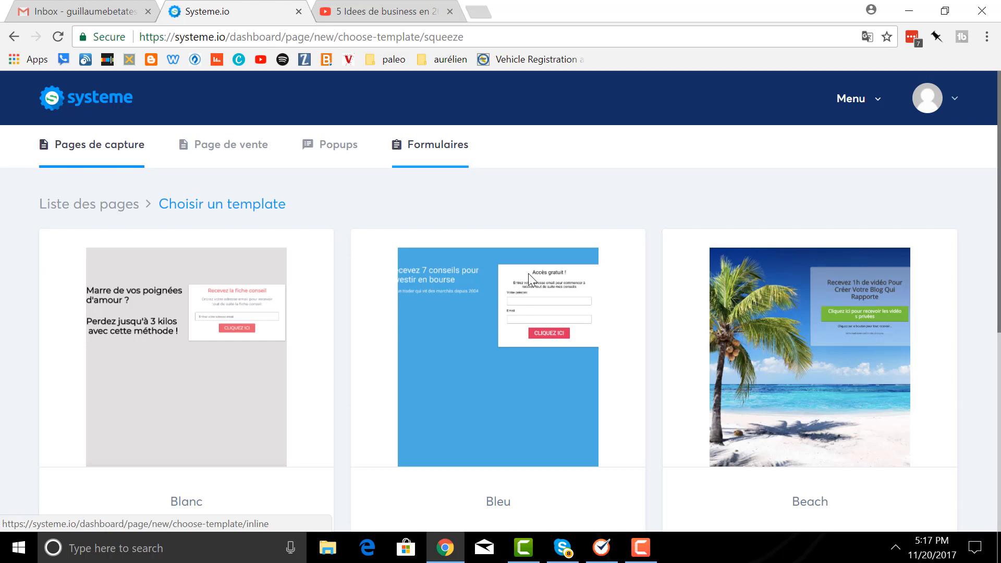
pyautogui.scroll(-5, 584, 193)
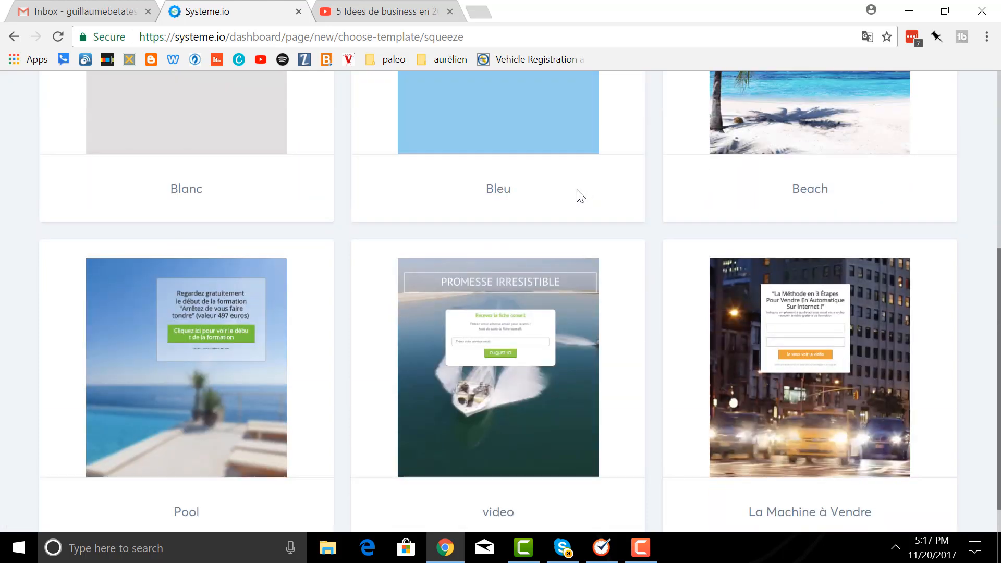
pyautogui.scroll(4, 581, 196)
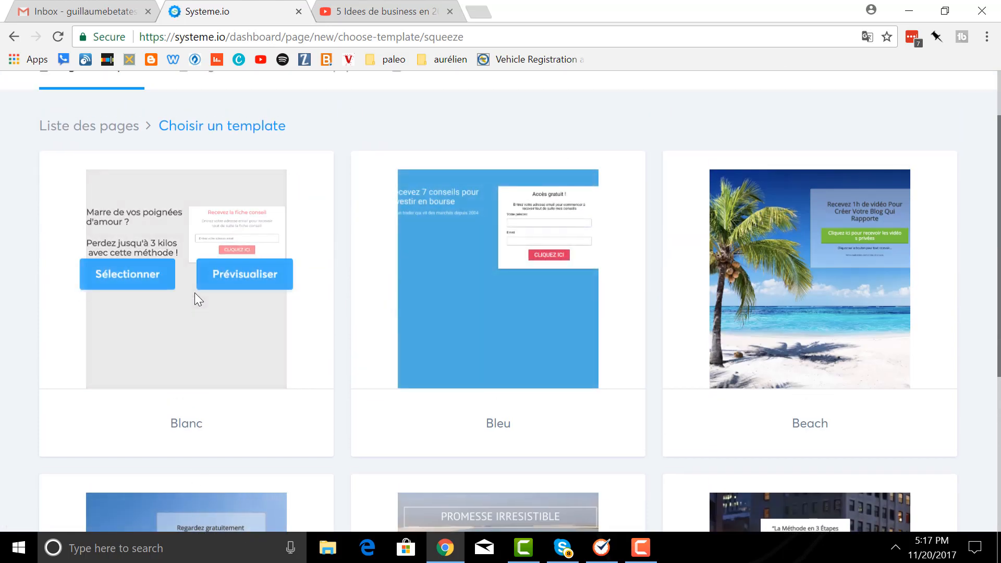
pyautogui.click(116, 279)
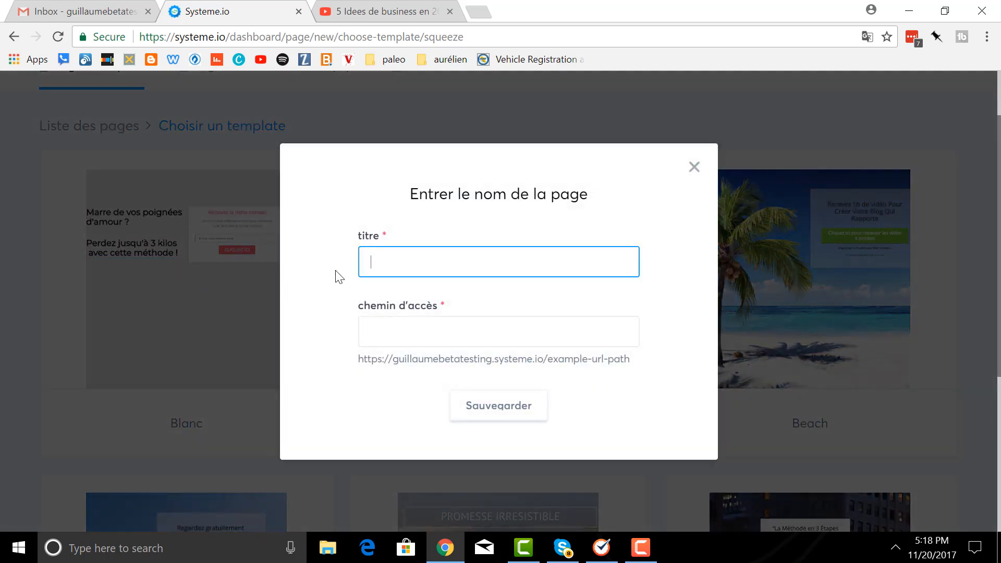
# - Save the page as 'Mes conseils en assurance' with path conseil-assurance
pyautogui.write('Mes conseils en assurance')
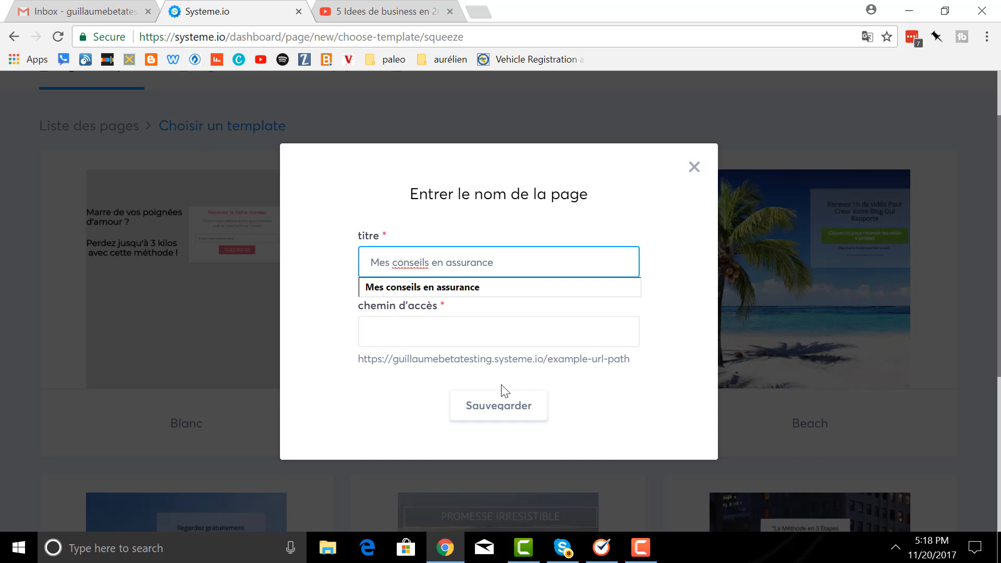
pyautogui.click(442, 342)
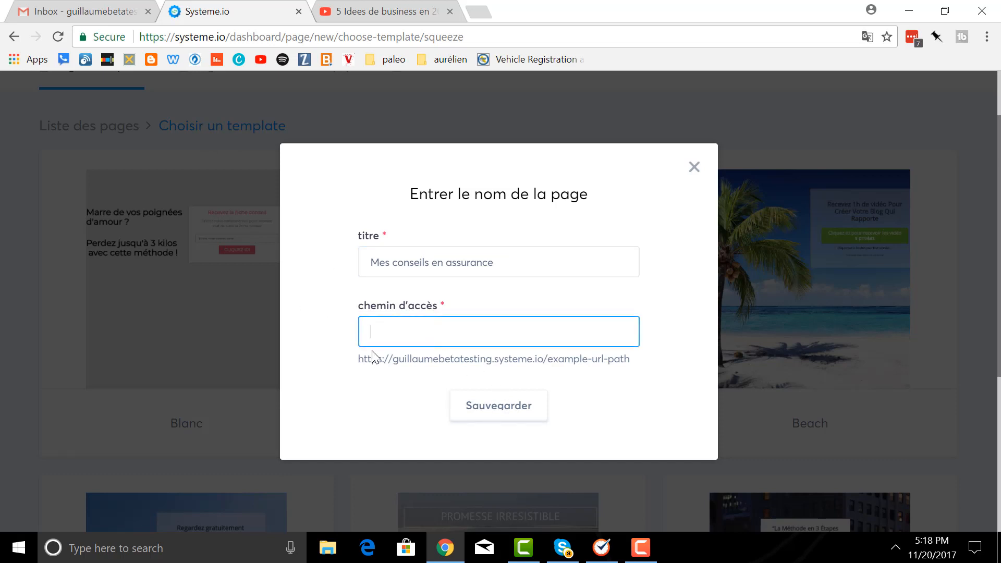
pyautogui.moveTo(360, 365); pyautogui.dragTo(537, 362)
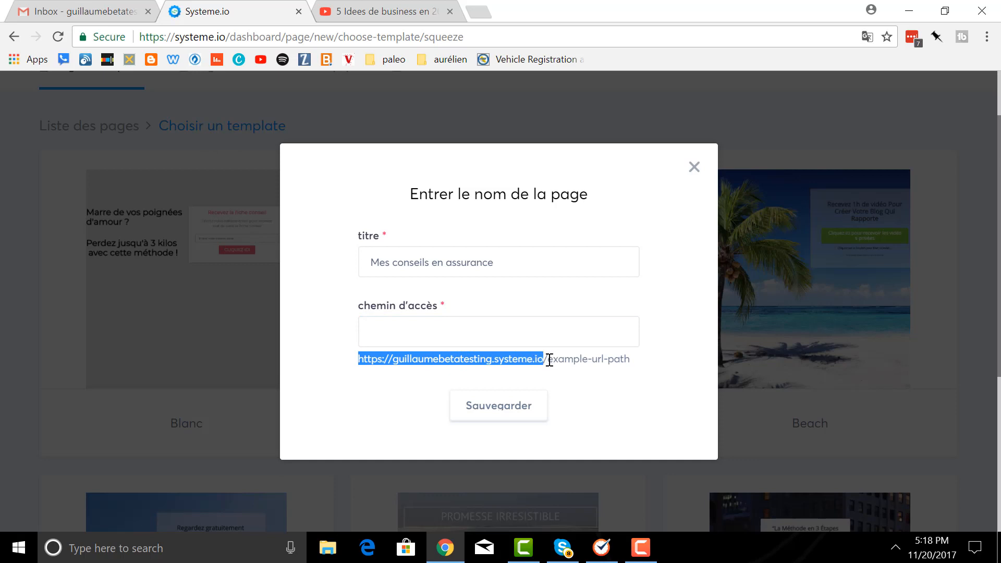
pyautogui.moveTo(549, 360); pyautogui.dragTo(631, 359)
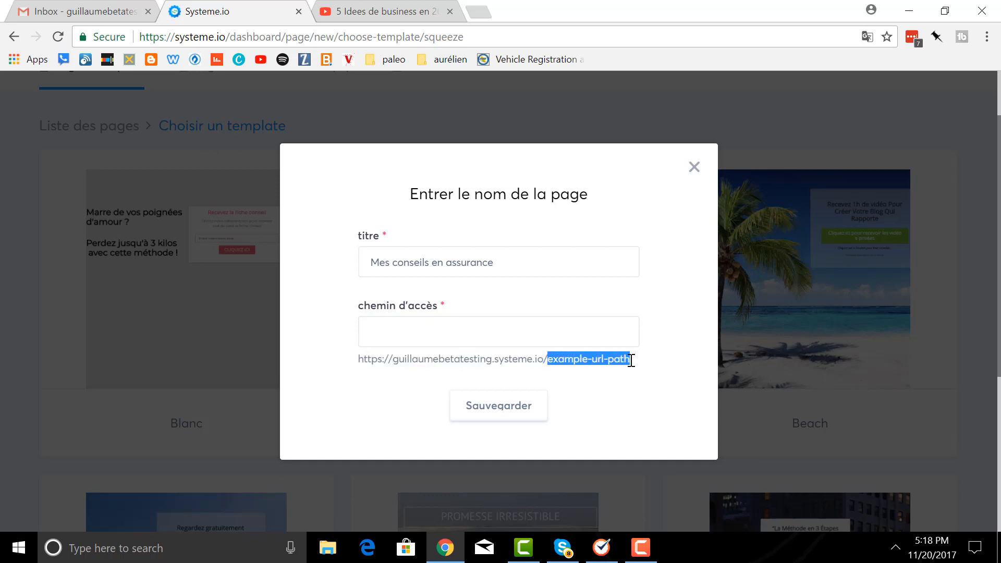
pyautogui.click(529, 337)
pyautogui.write('coneil')
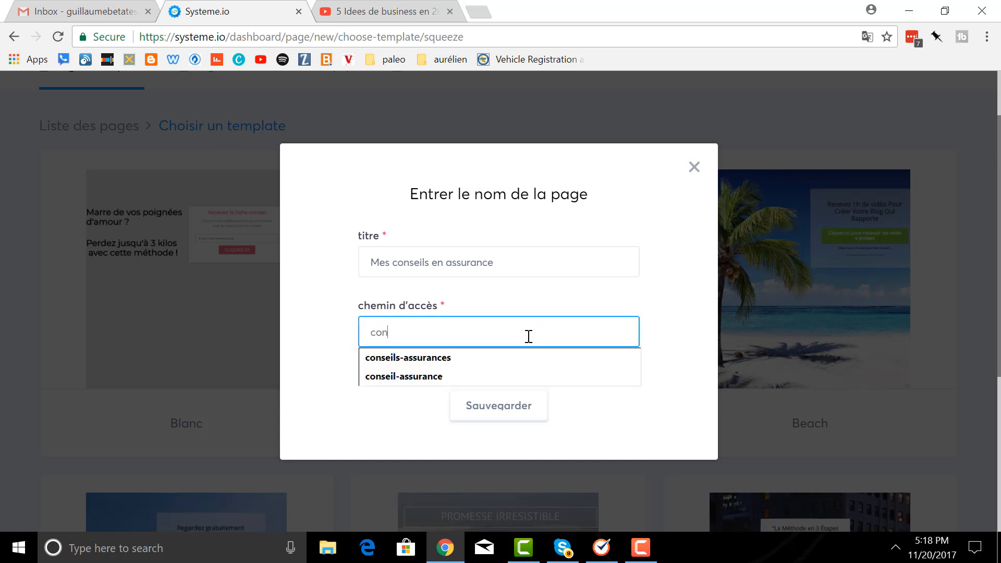
pyautogui.press('BackSpace')
pyautogui.write('seil-assura')
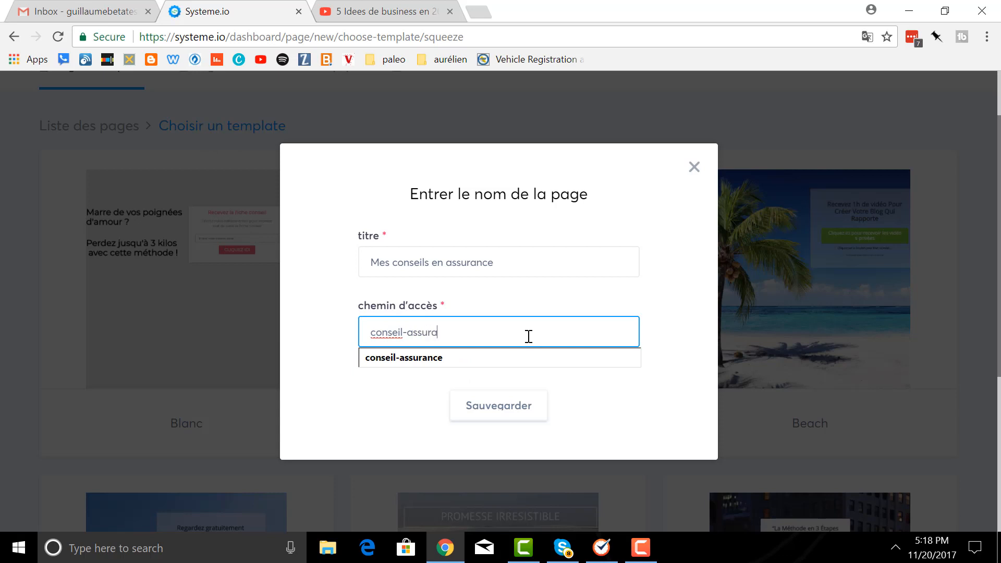
pyautogui.write('nce')
pyautogui.click(500, 405)
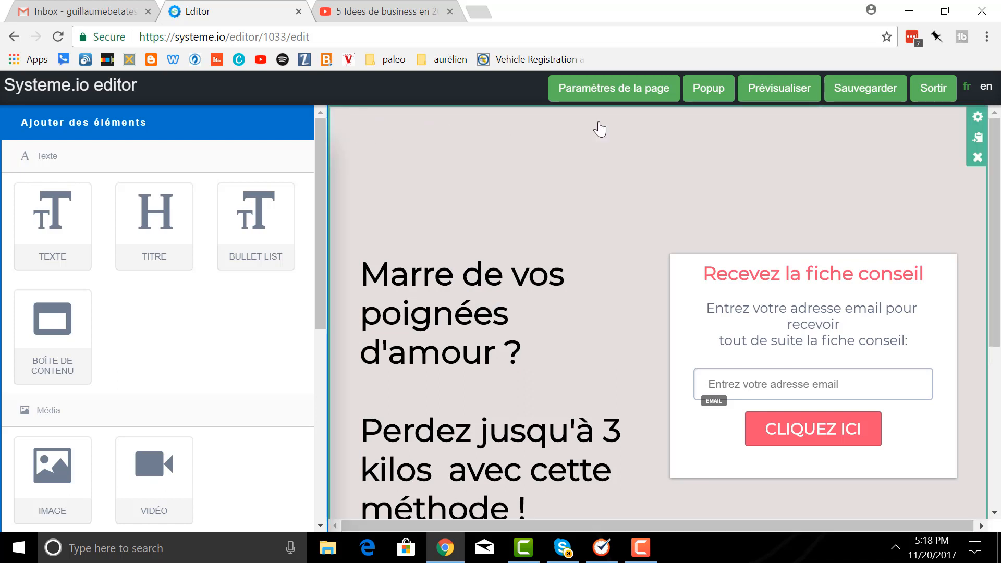
# - Set the section's background colour to light green C7DC90 at 90% opacity
pyautogui.click(976, 117)
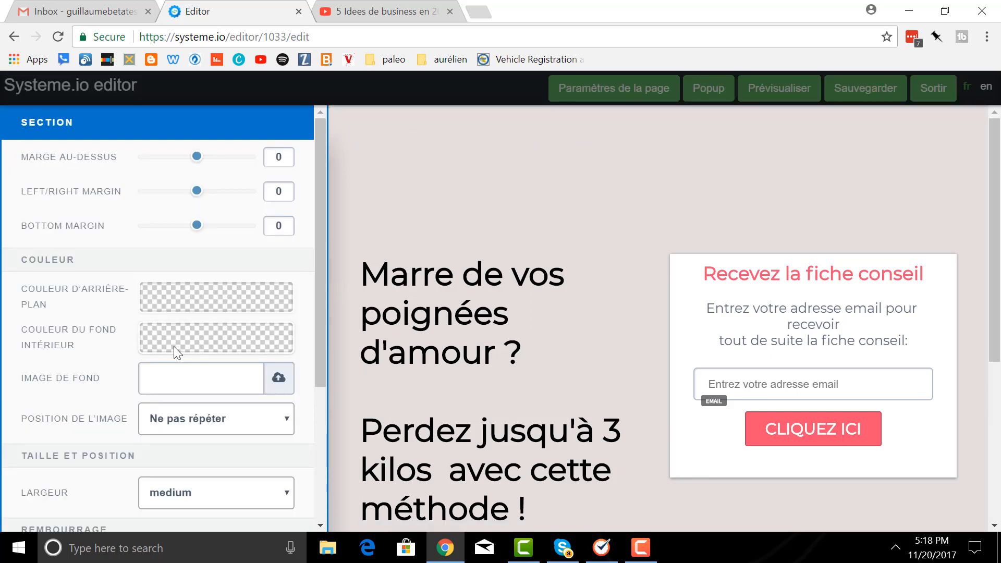
pyautogui.click(210, 301)
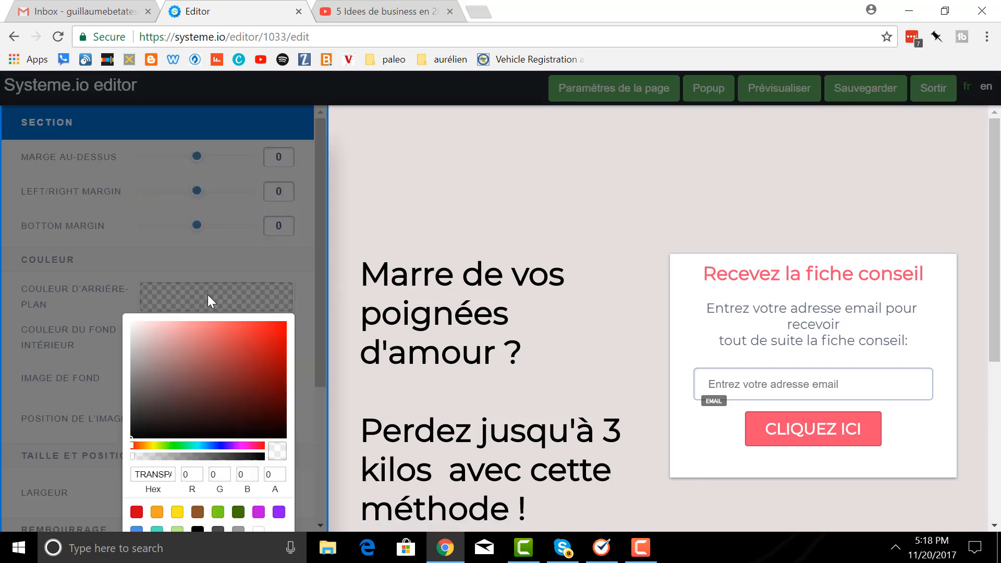
pyautogui.click(163, 447)
pyautogui.click(186, 337)
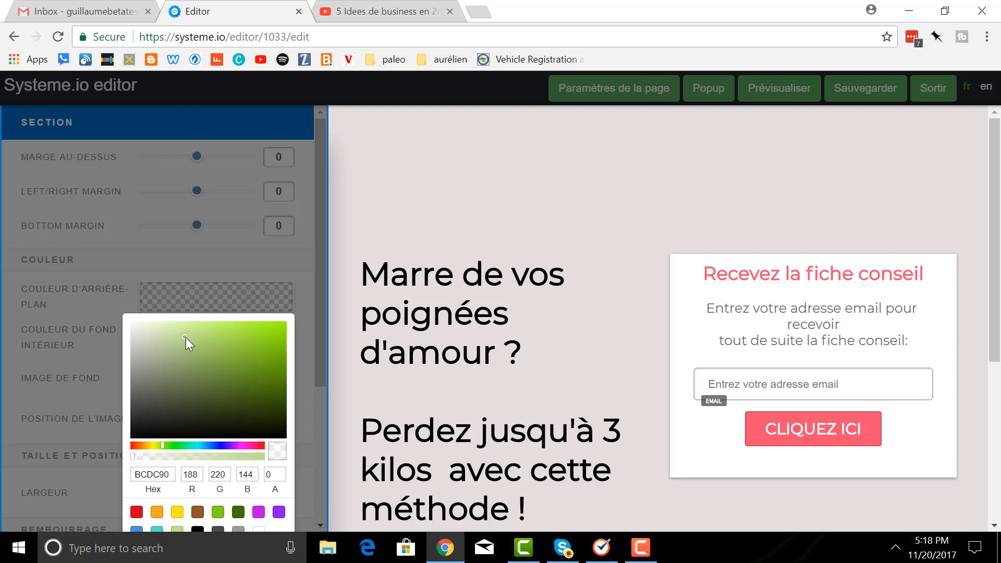
pyautogui.scroll(-4, 205, 377)
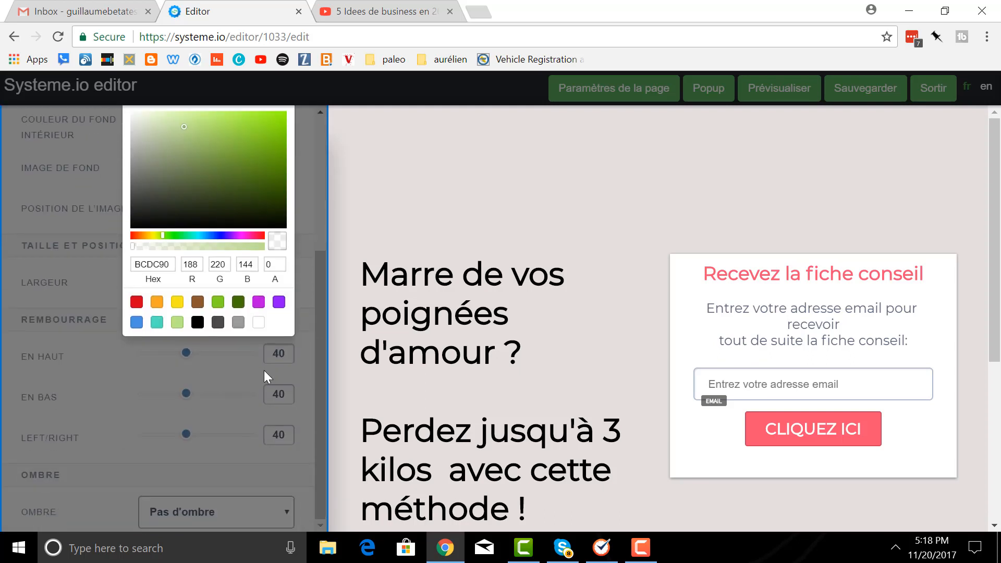
pyautogui.click(246, 246)
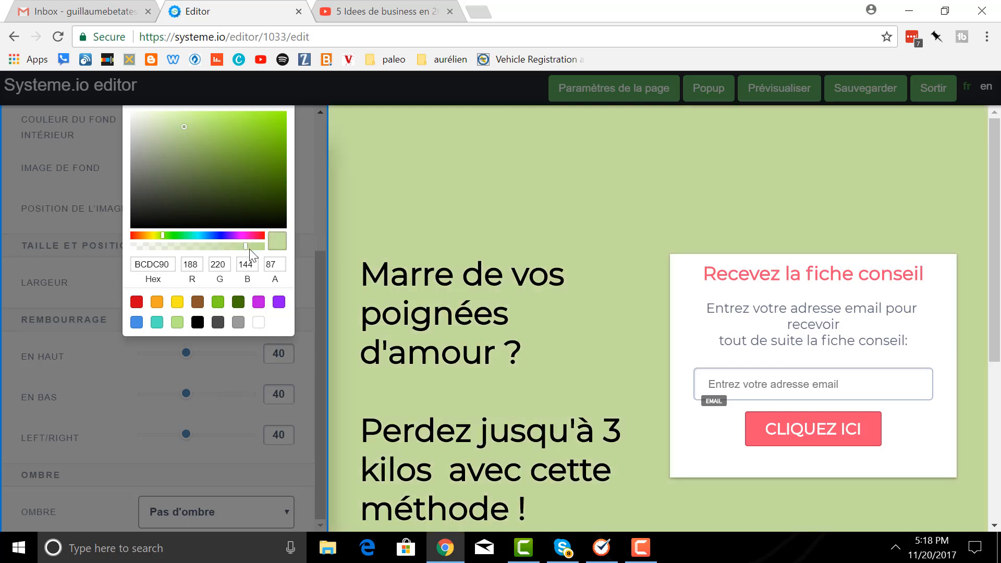
pyautogui.moveTo(245, 248)
pyautogui.mouseDown()
pyautogui.moveTo(127, 257)
pyautogui.moveTo(249, 250)
pyautogui.mouseUp()
pyautogui.moveTo(163, 236)
pyautogui.mouseDown()
pyautogui.moveTo(214, 236)
pyautogui.moveTo(162, 239)
pyautogui.mouseUp()
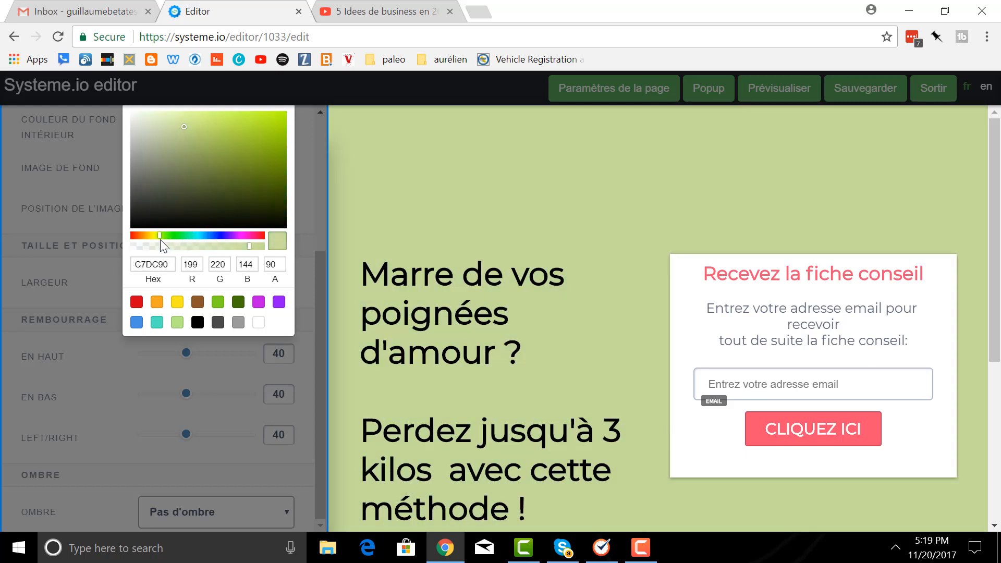
pyautogui.click(373, 230)
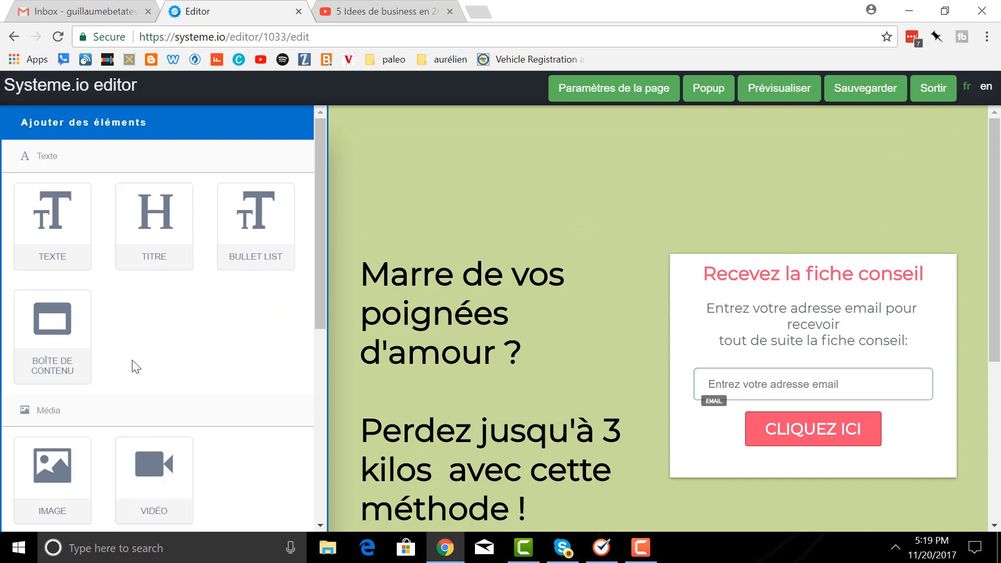
# - Add a three-column row at the top, then delete a column and the whole row
pyautogui.scroll(-6, 134, 364)
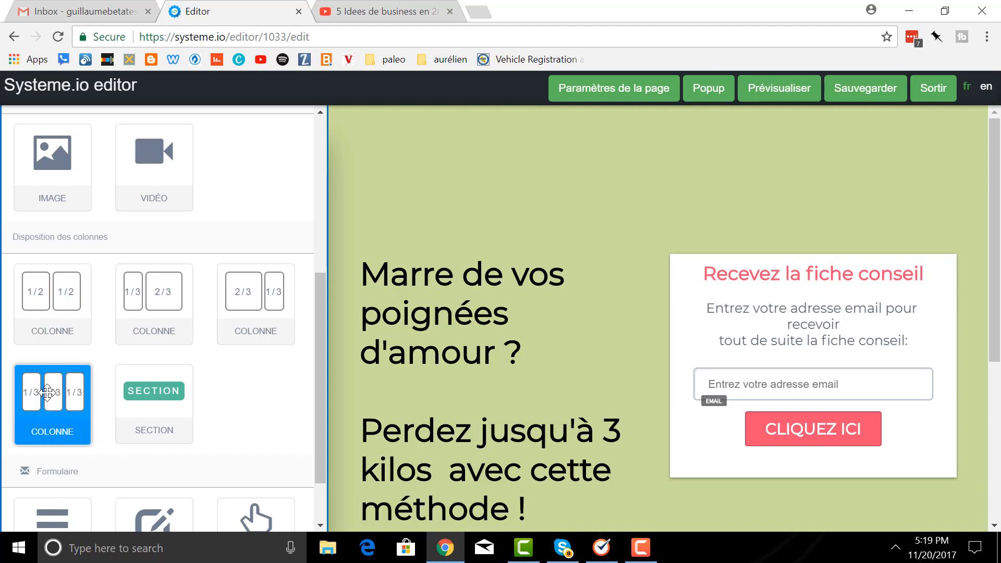
pyautogui.moveTo(45, 397); pyautogui.dragTo(406, 143)
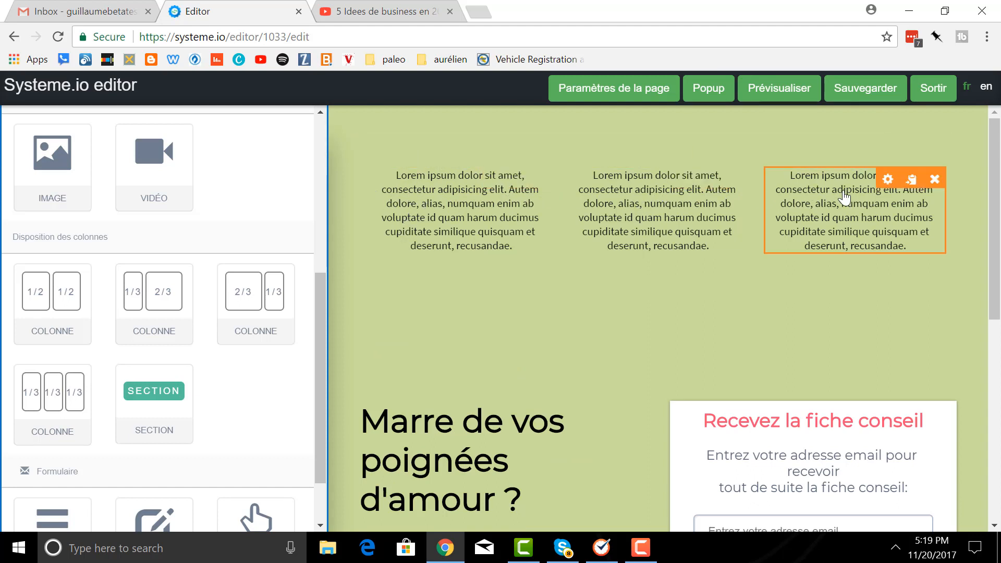
pyautogui.click(935, 179)
pyautogui.click(564, 120)
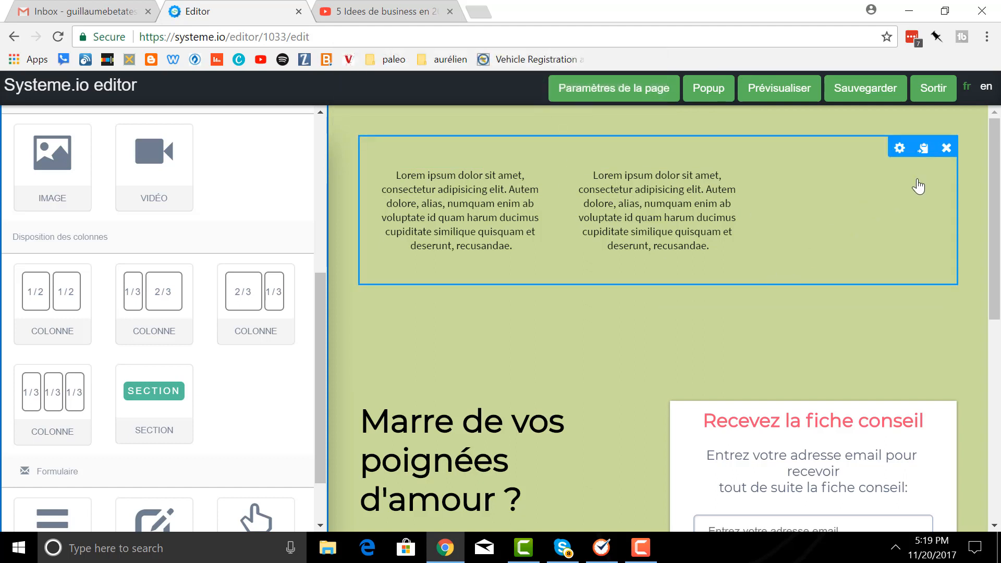
pyautogui.click(946, 148)
pyautogui.click(545, 125)
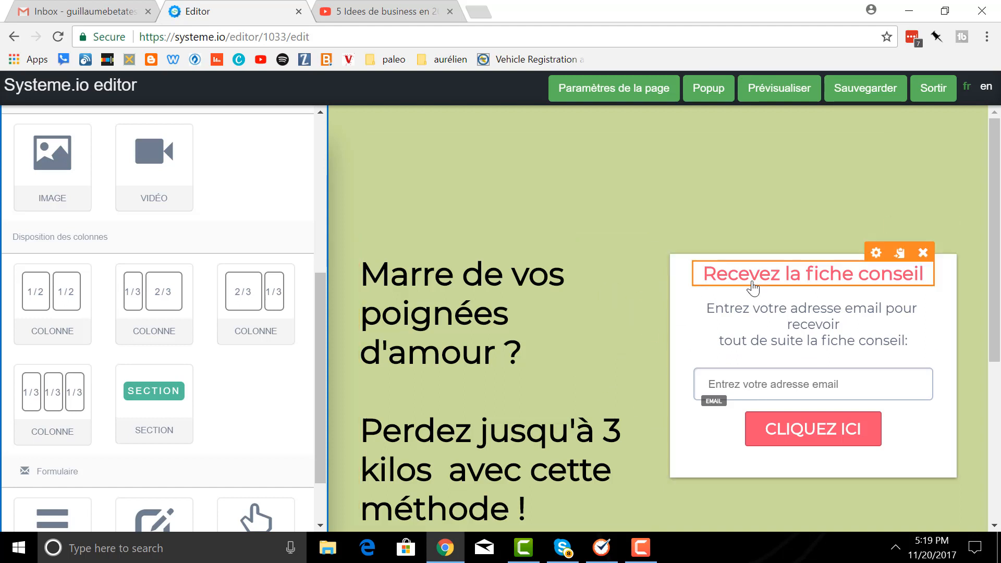
# - Delete the 'Marre de vos poignées d'amour ?' headline text block
pyautogui.scroll(-2, 567, 283)
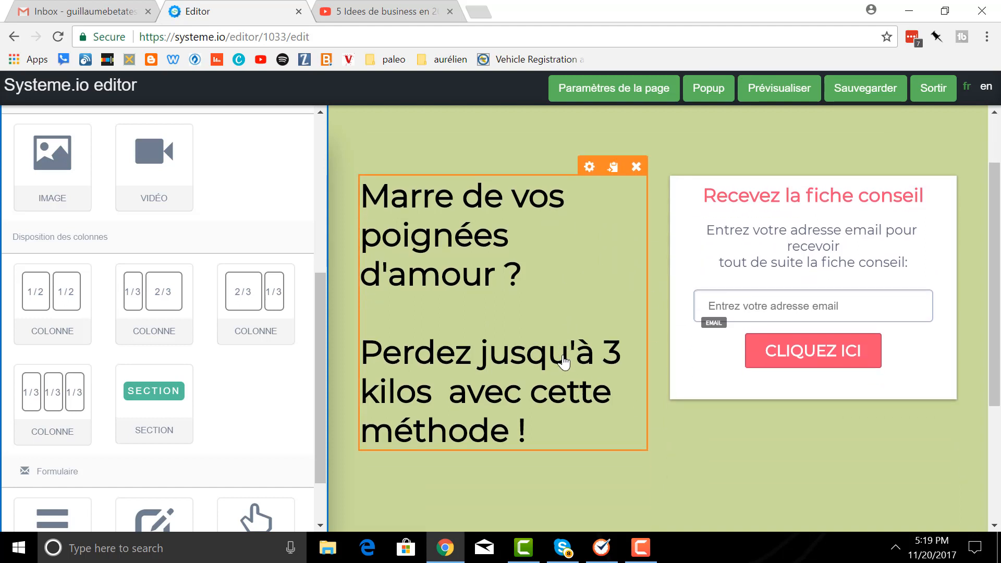
pyautogui.click(637, 177)
pyautogui.click(572, 123)
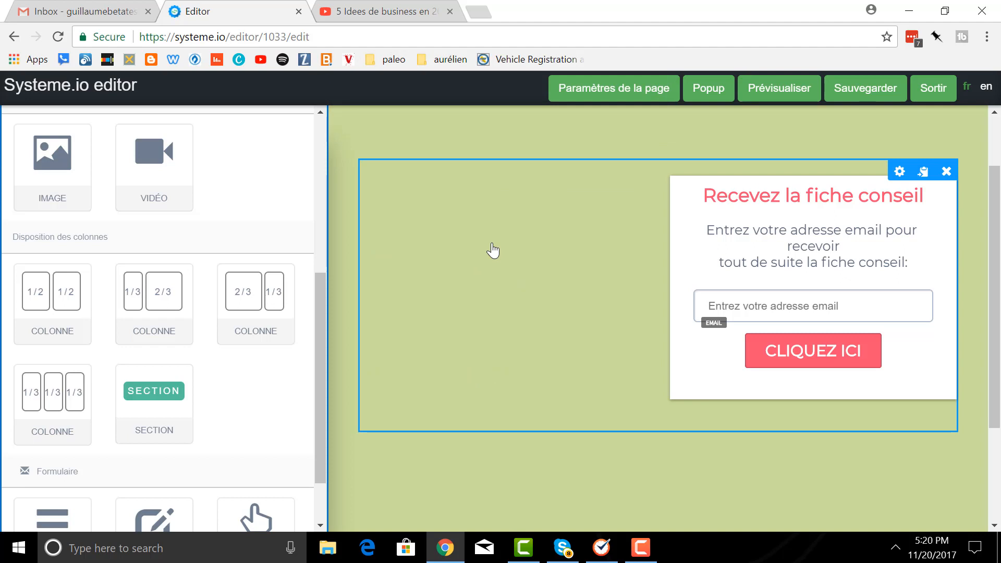
pyautogui.scroll(3, 156, 277)
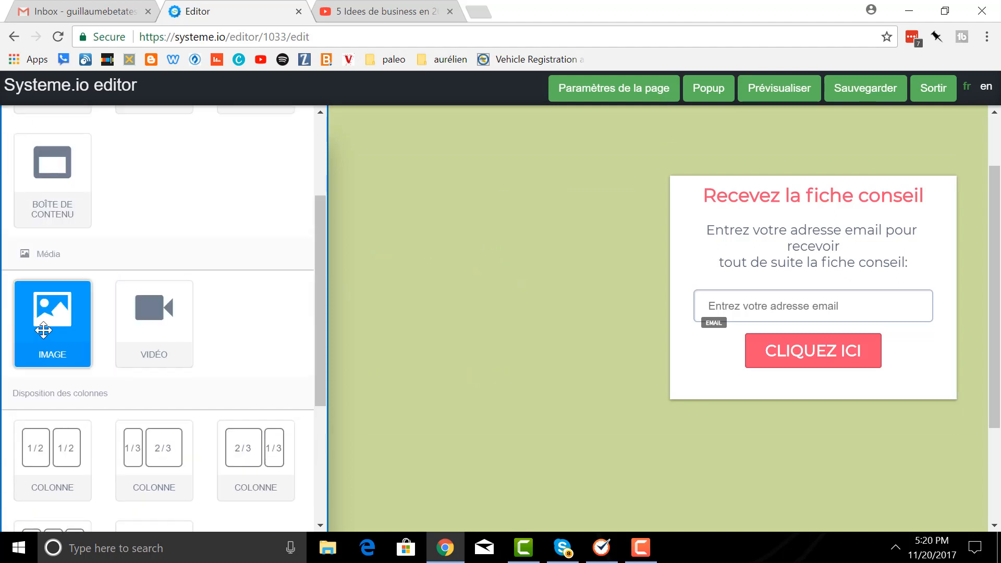
# - Add an image block beside the form and insert the seaside pool photo from the library
pyautogui.moveTo(43, 330); pyautogui.dragTo(409, 196)
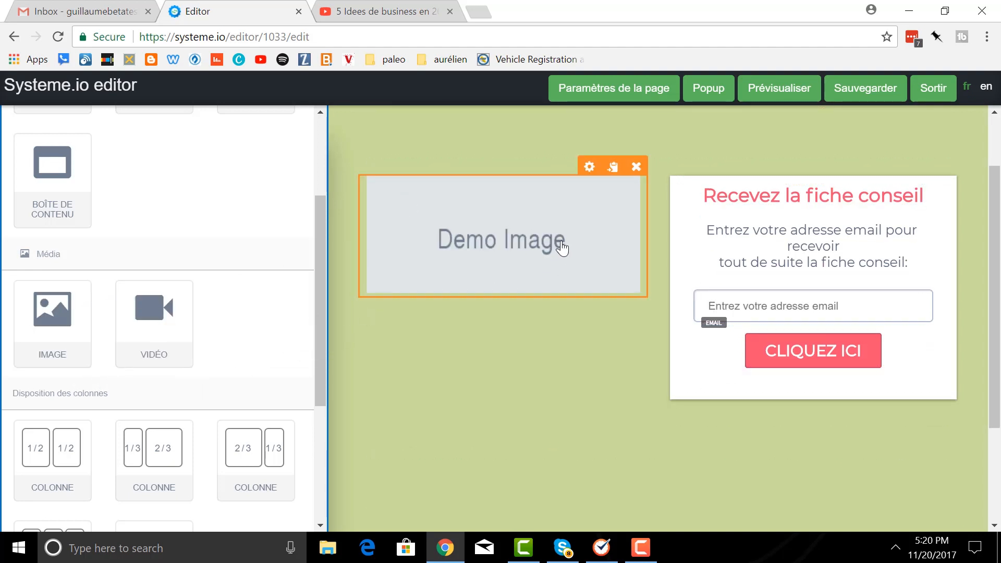
pyautogui.click(589, 168)
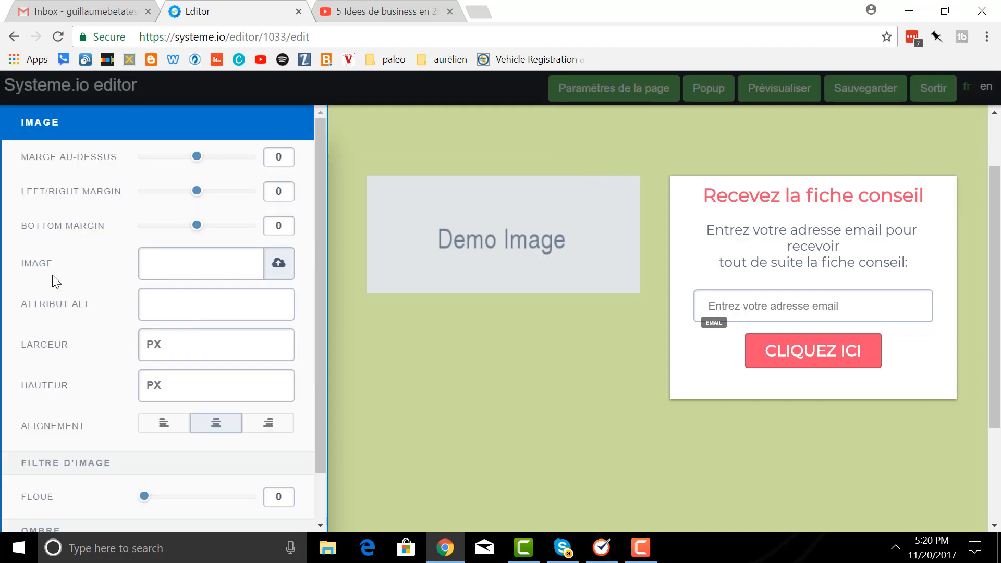
pyautogui.click(278, 266)
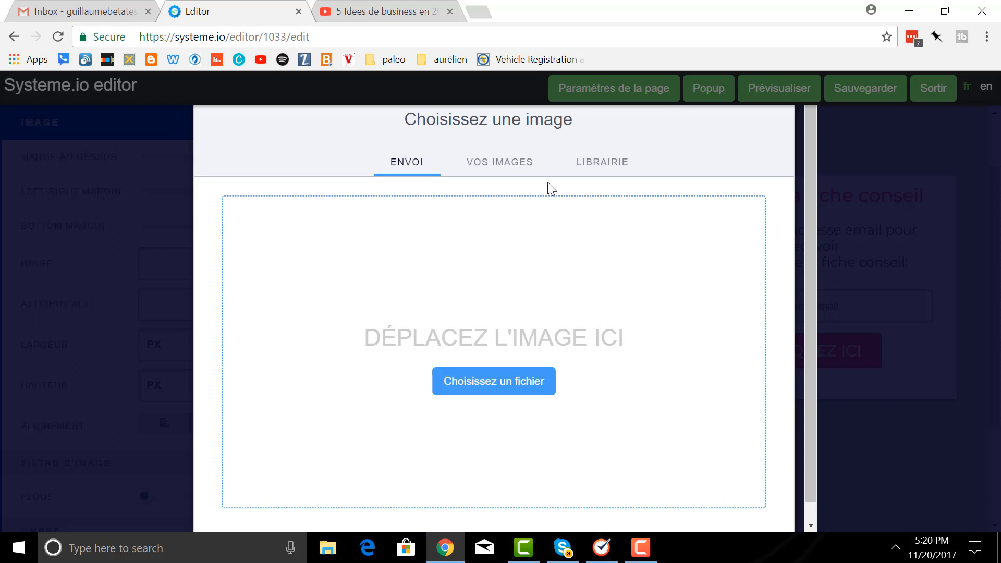
pyautogui.click(509, 168)
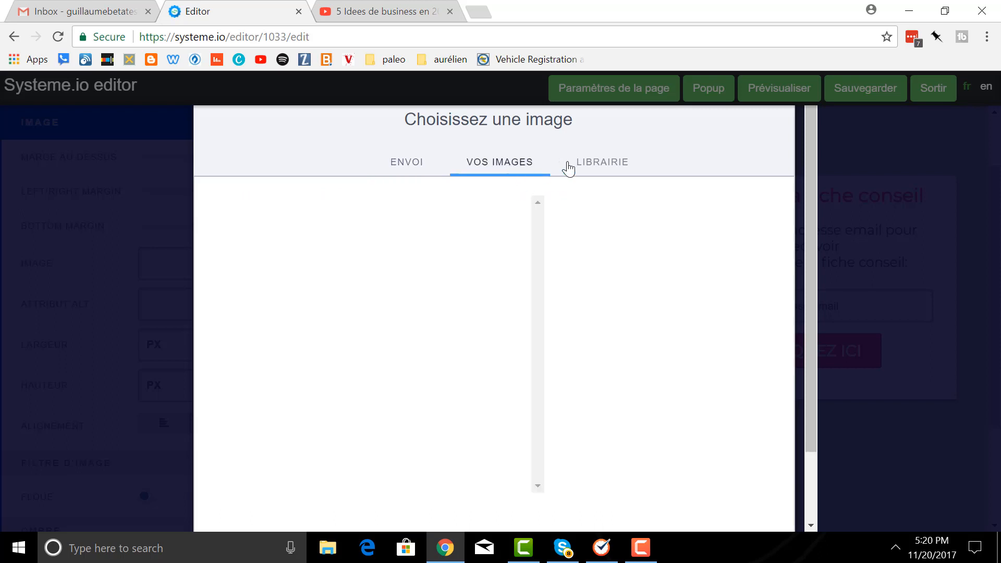
pyautogui.click(600, 168)
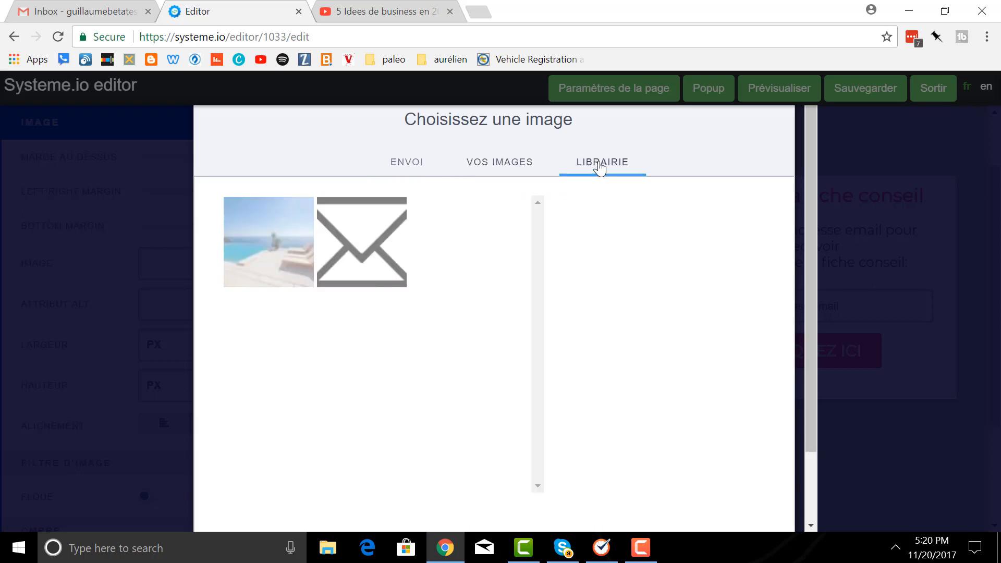
pyautogui.click(267, 252)
pyautogui.scroll(-2, 696, 306)
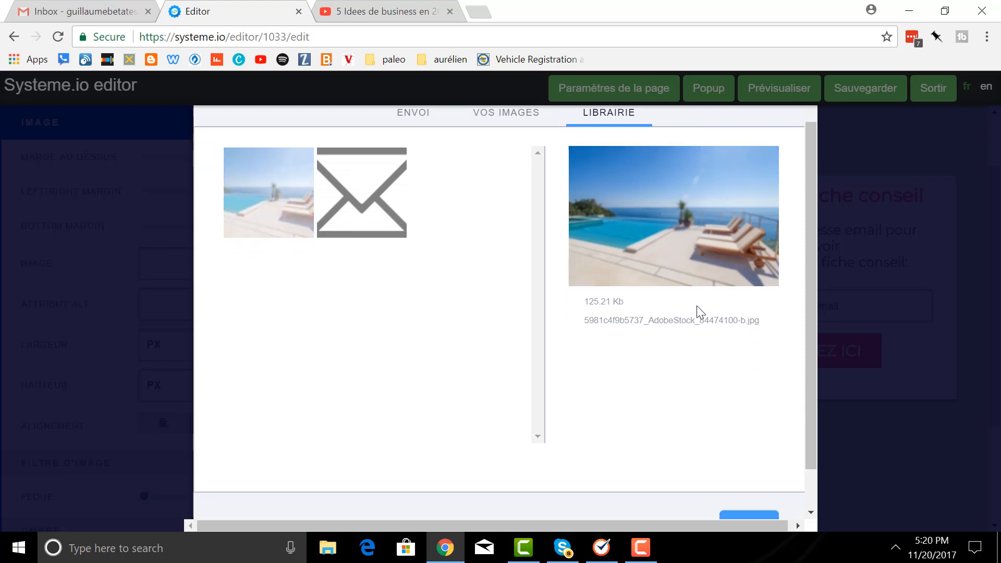
pyautogui.click(746, 483)
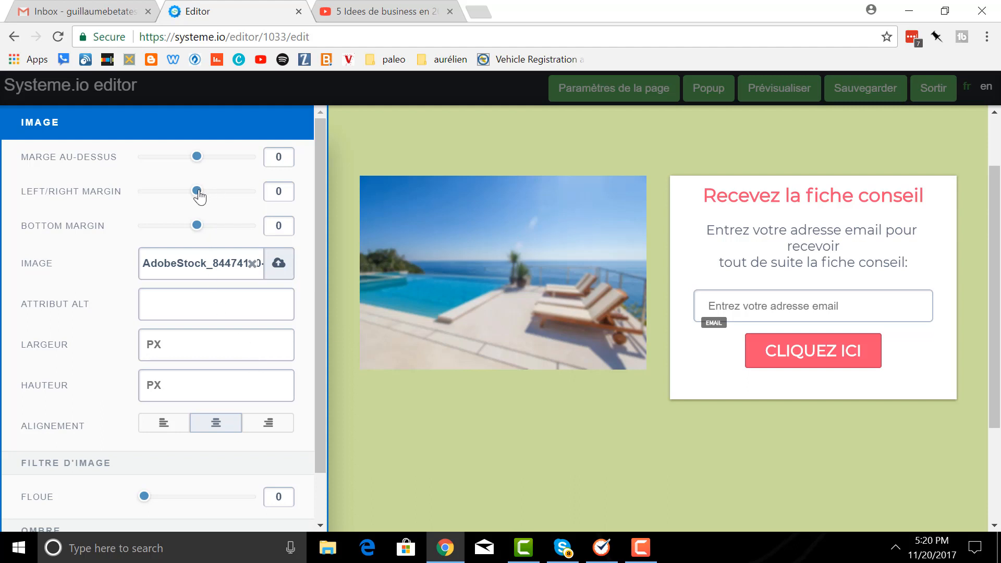
# - Set the photo's left/right margin to 9 and top margin to 19
pyautogui.moveTo(199, 196)
pyautogui.mouseDown()
pyautogui.moveTo(178, 197)
pyautogui.moveTo(203, 196)
pyautogui.moveTo(193, 194)
pyautogui.mouseUp()
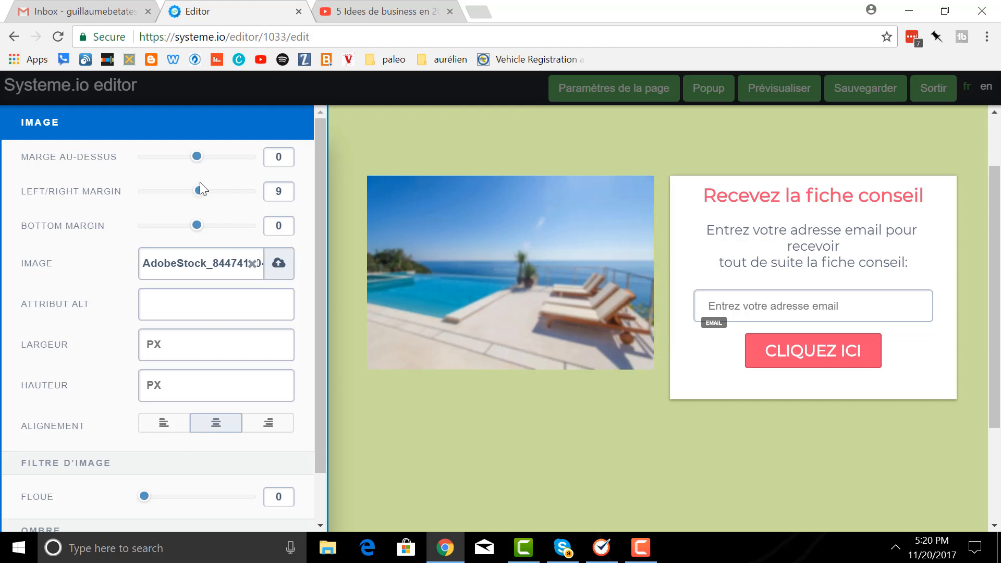
pyautogui.moveTo(196, 156); pyautogui.dragTo(203, 157)
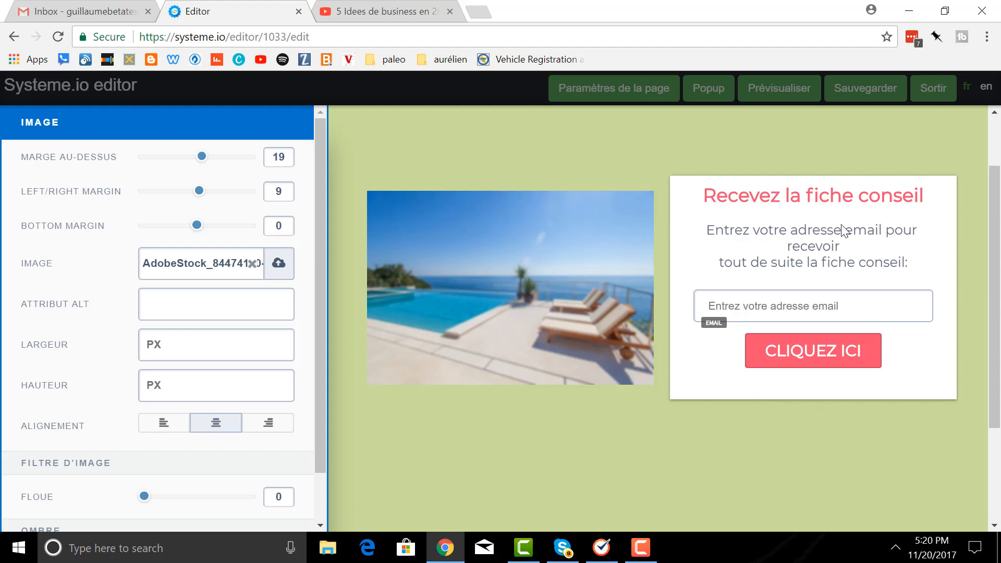
pyautogui.click(757, 206)
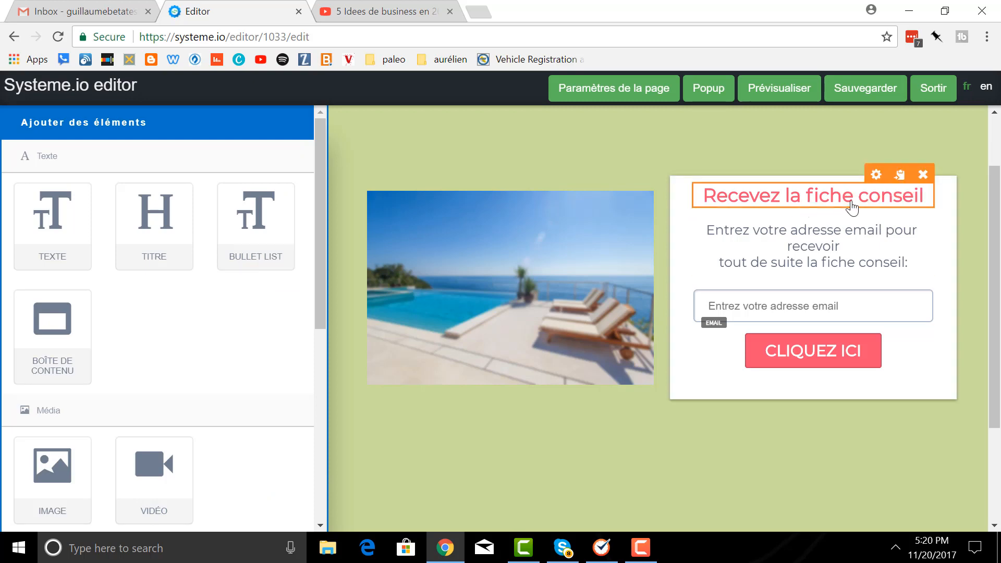
# - Look through the form headline's settings panel
pyautogui.click(877, 176)
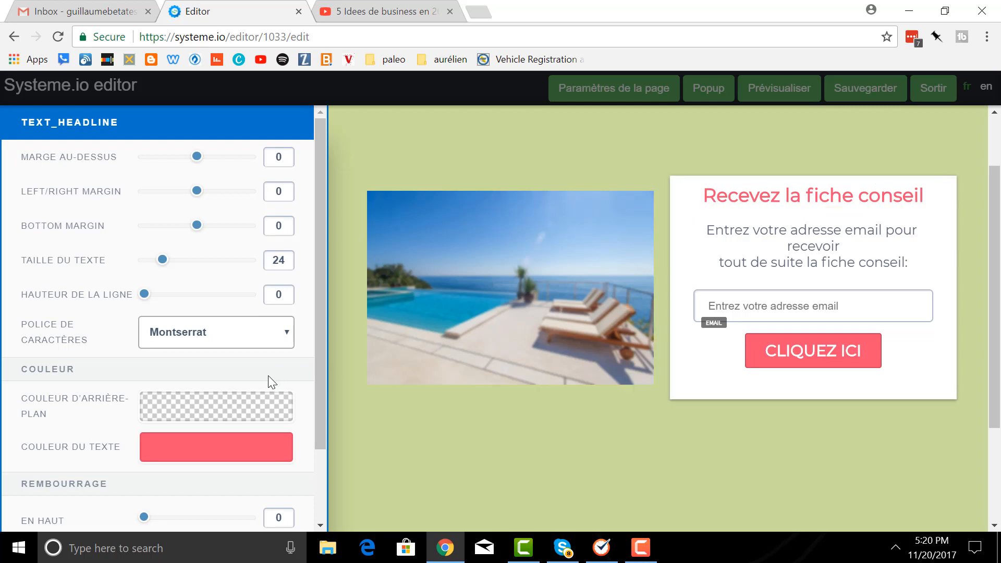
pyautogui.scroll(-1, 269, 344)
pyautogui.scroll(-3, 265, 336)
pyautogui.scroll(3, 265, 336)
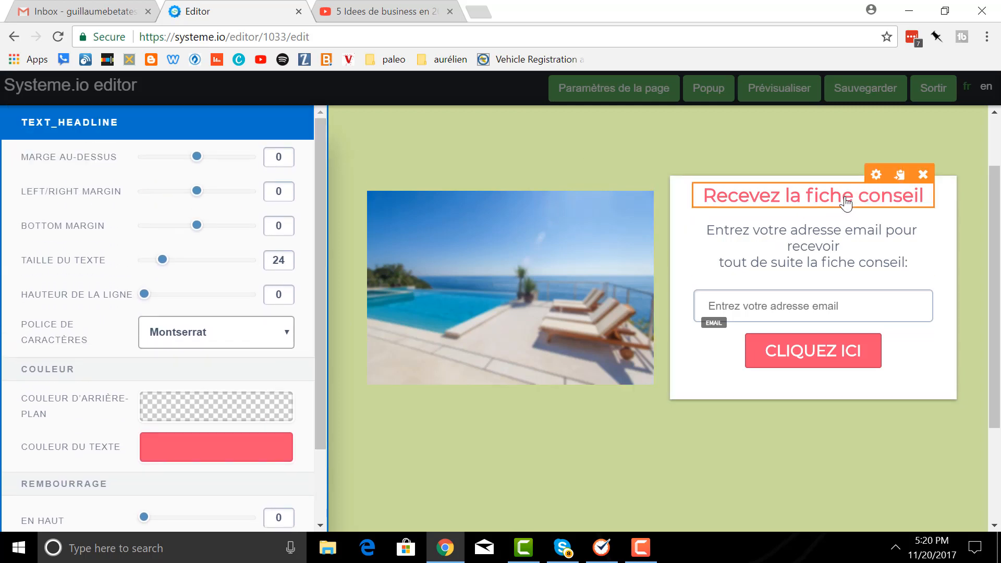
pyautogui.click(876, 175)
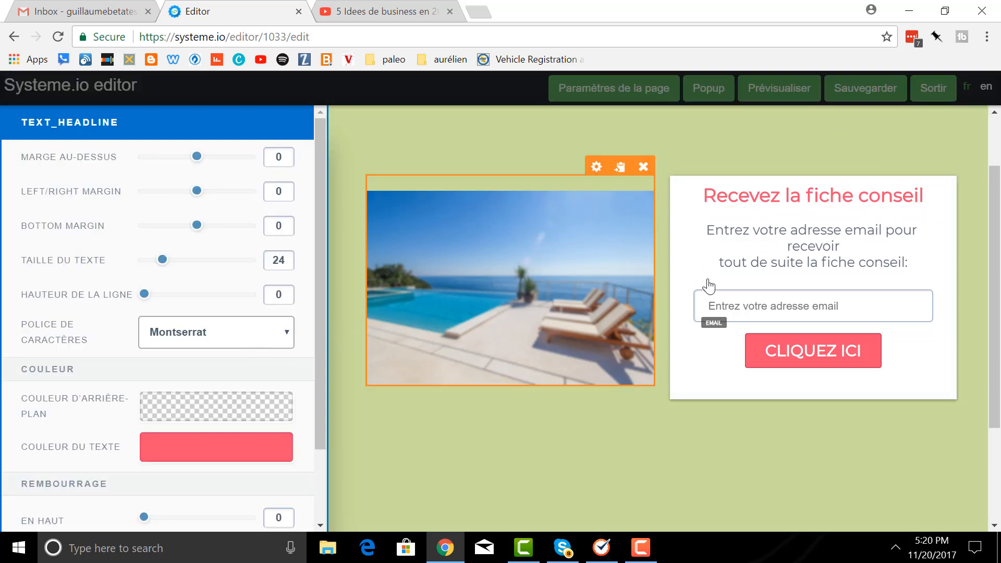
# - Rewrite the headline as 'Recevez gratuitement mes conseils en assurance'
pyautogui.click(750, 200)
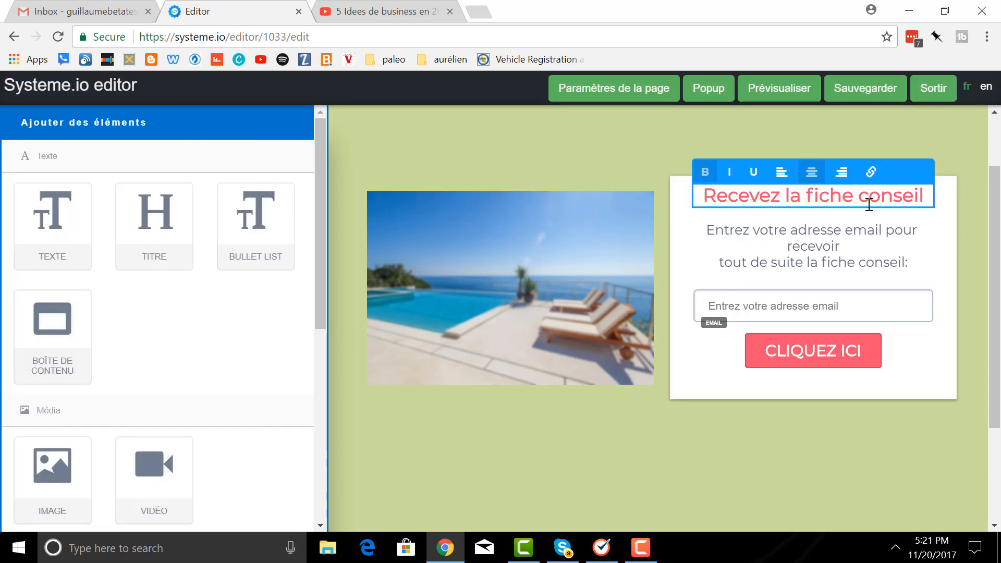
pyautogui.moveTo(929, 195); pyautogui.dragTo(738, 200)
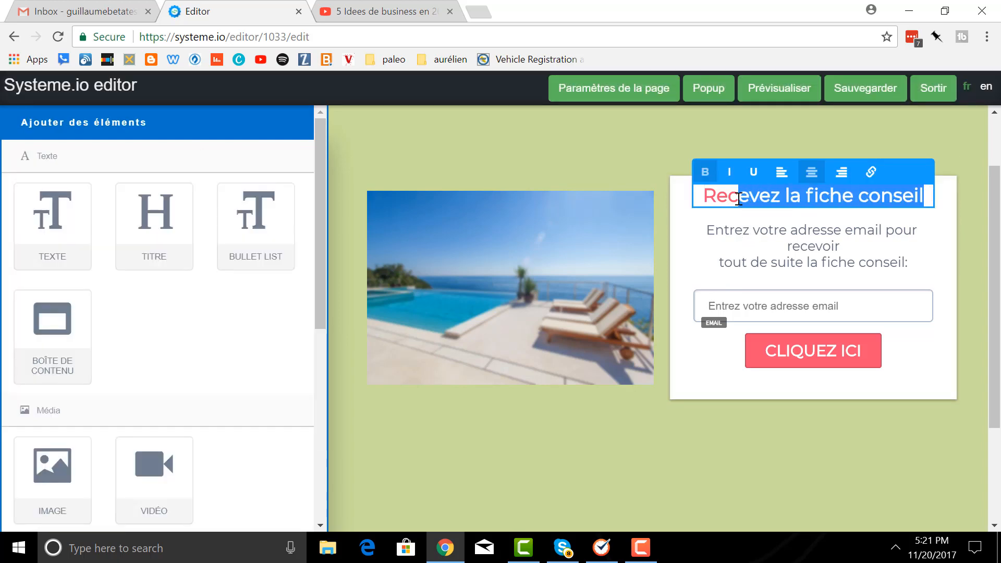
pyautogui.press('BackSpace')
pyautogui.press('BackSpace')
pyautogui.press('BackSpace')
pyautogui.press('BackSpace')
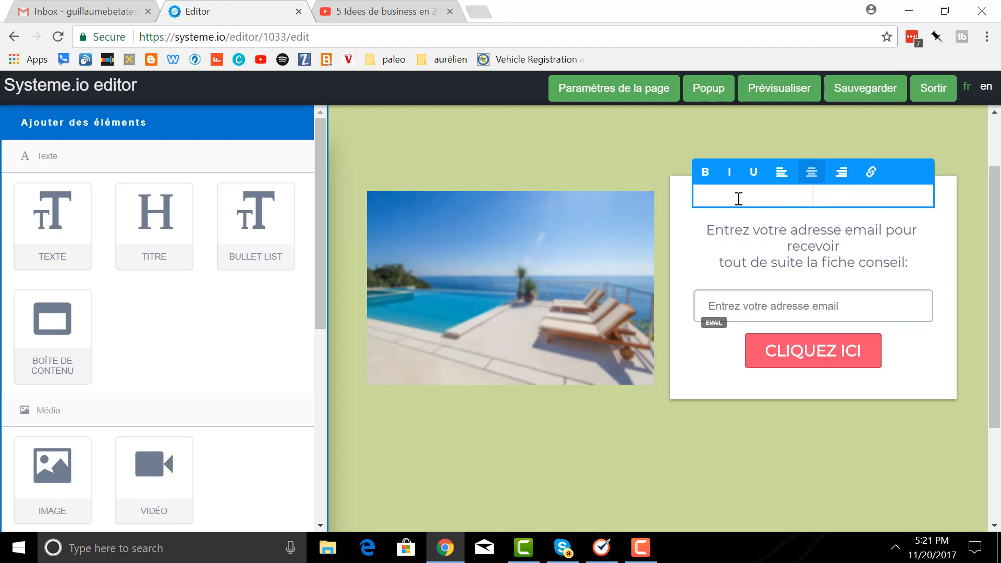
pyautogui.write('Recevez mes ')
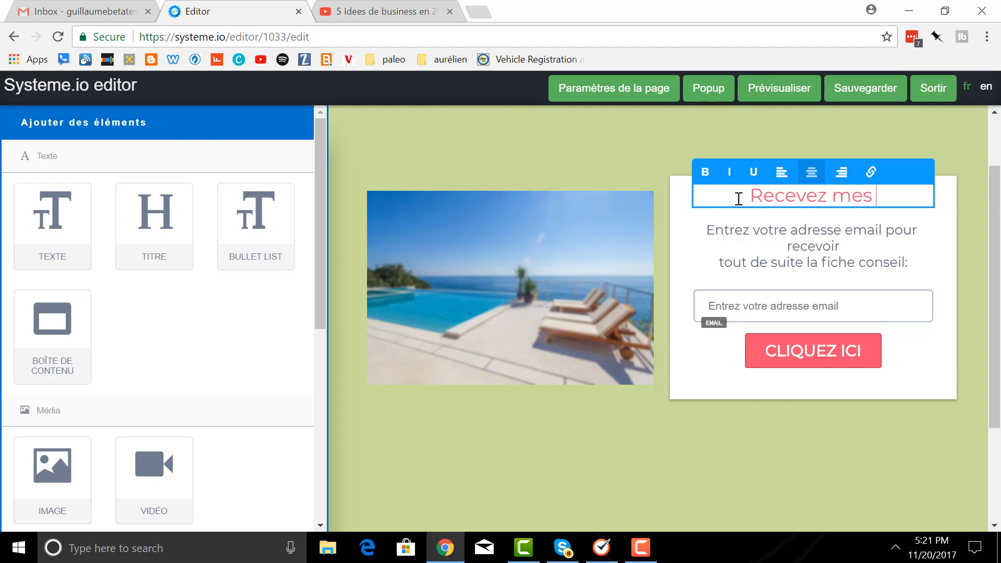
pyautogui.write('conseils en ')
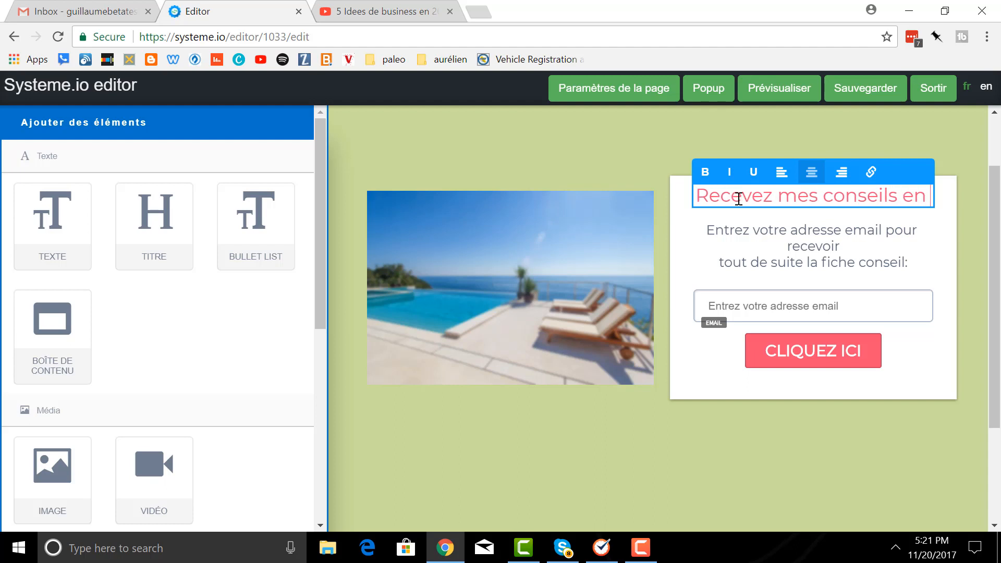
pyautogui.write('assurance')
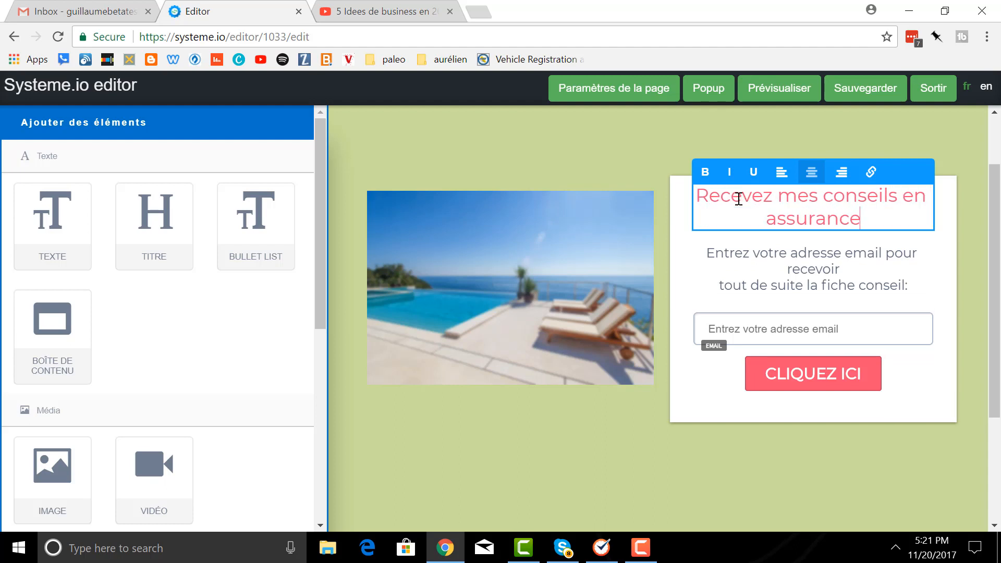
pyautogui.click(778, 196)
pyautogui.write('gratuiten')
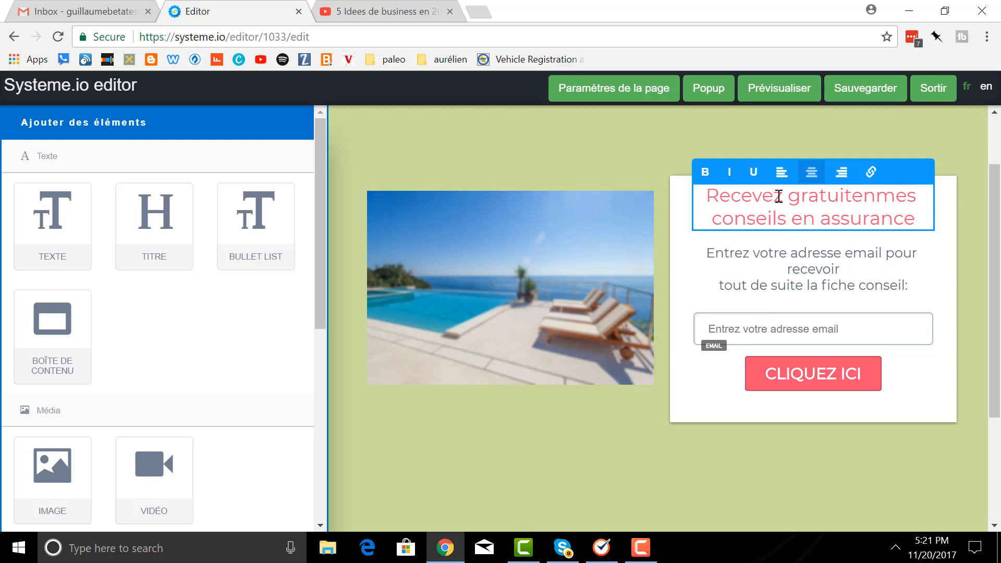
pyautogui.press('BackSpace')
pyautogui.write('ment')
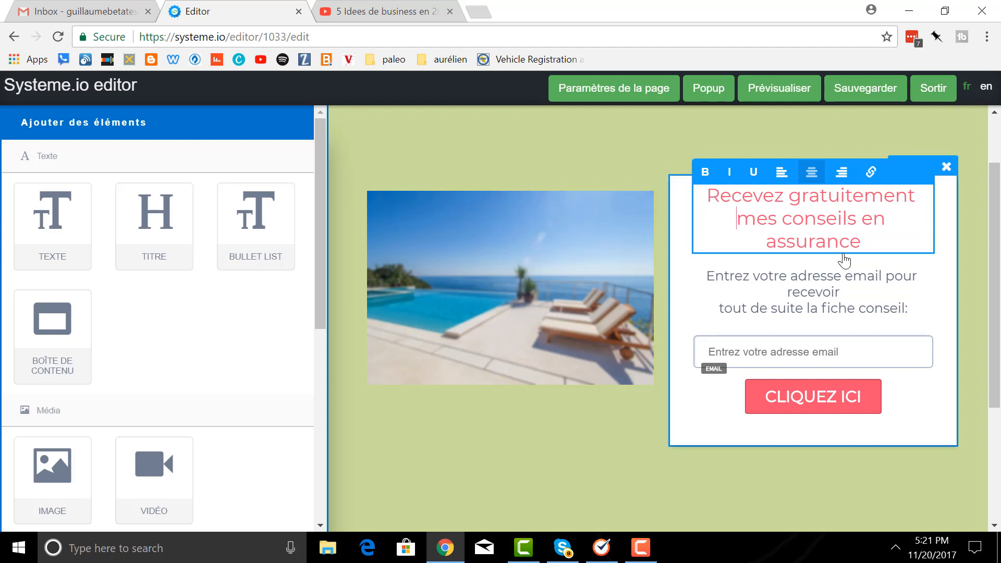
pyautogui.click(911, 232)
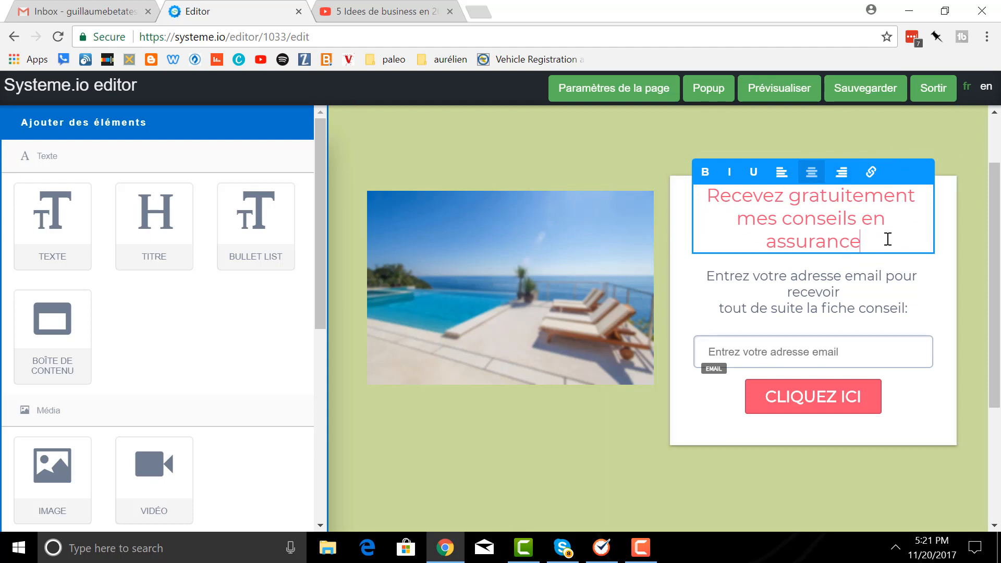
pyautogui.click(943, 202)
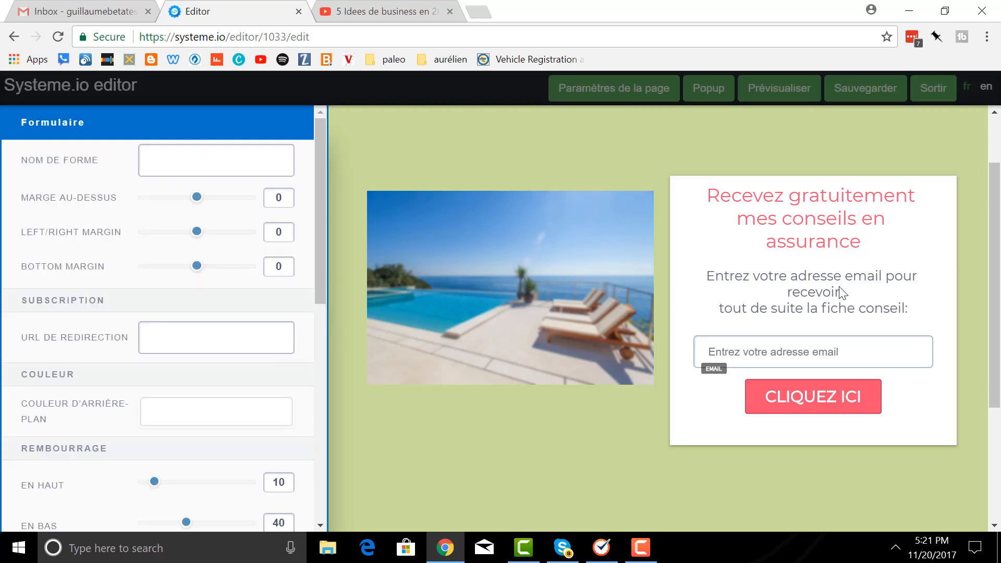
pyautogui.click(815, 224)
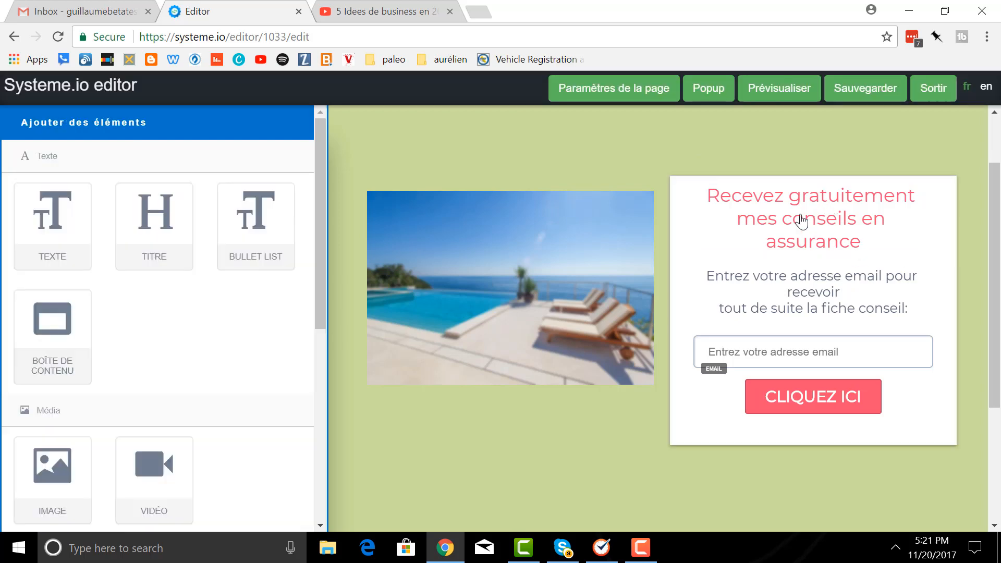
# - Add bottom padding and left/right padding of 18 to the pink headline
pyautogui.click(803, 218)
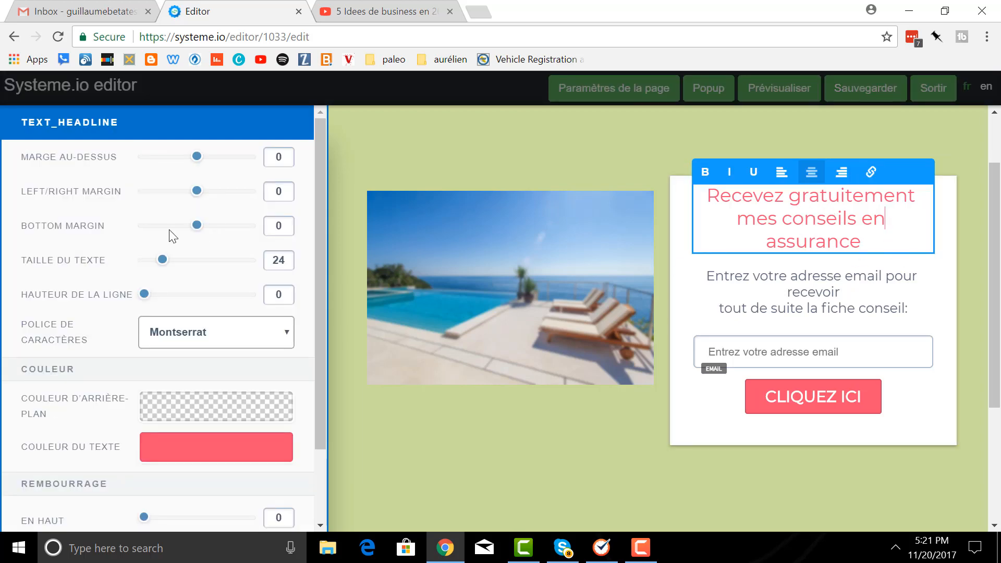
pyautogui.moveTo(195, 198); pyautogui.dragTo(191, 197)
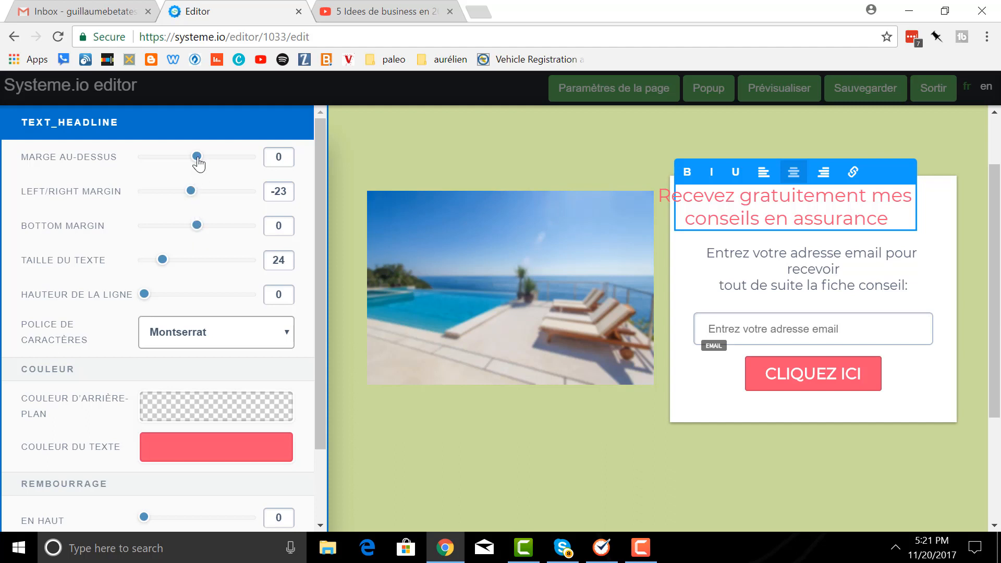
pyautogui.moveTo(193, 194); pyautogui.dragTo(197, 194)
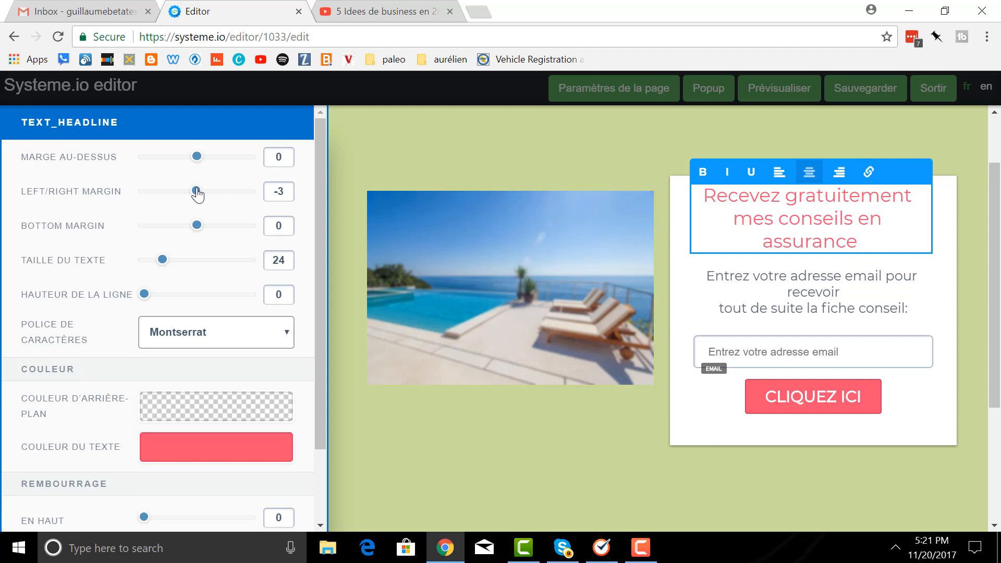
pyautogui.scroll(-2, 203, 290)
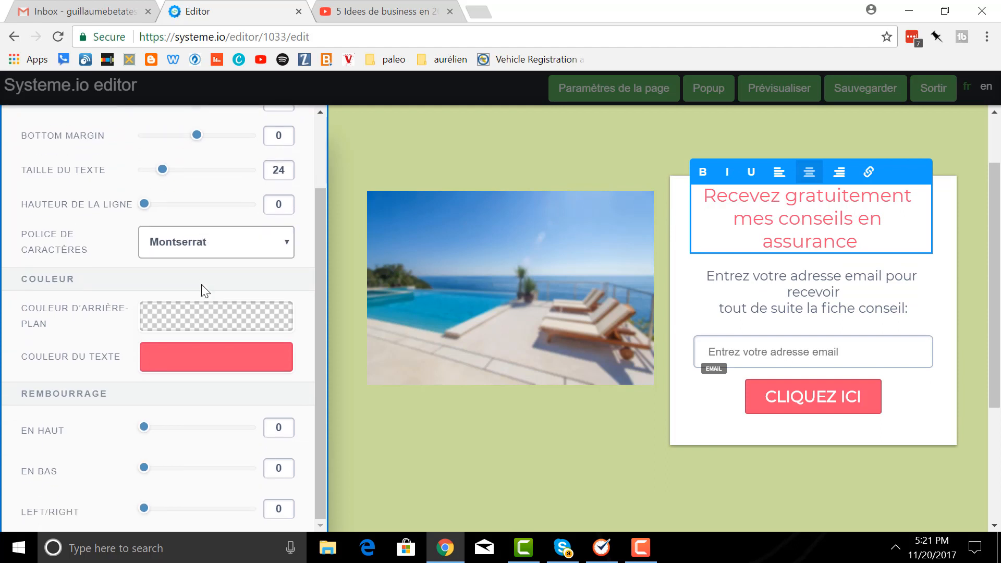
pyautogui.moveTo(143, 468); pyautogui.dragTo(152, 471)
pyautogui.moveTo(144, 510); pyautogui.dragTo(165, 514)
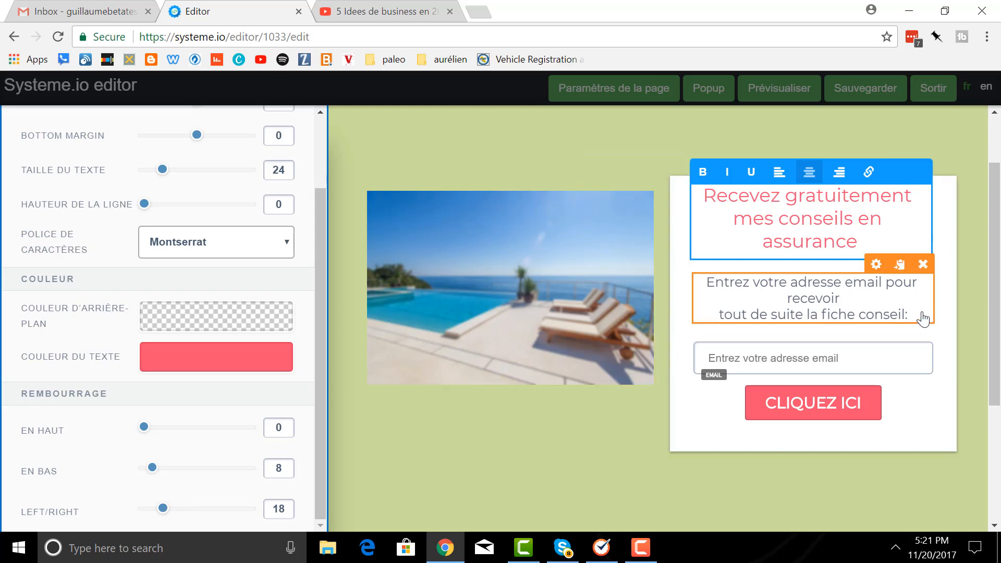
pyautogui.click(675, 325)
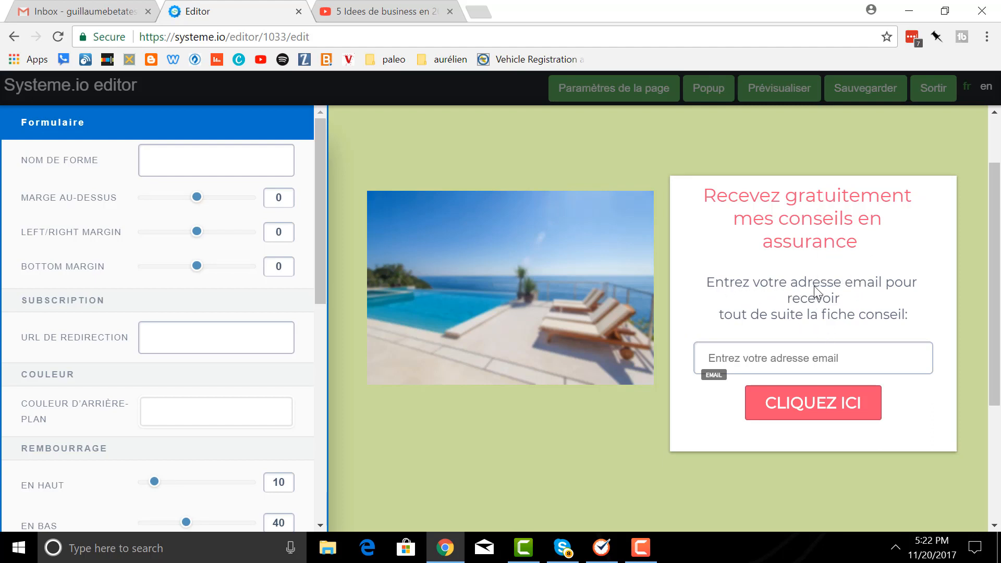
# - Replace the prompt's last line so it ends 'recevoir la vidéo de mes conseils'
pyautogui.click(845, 309)
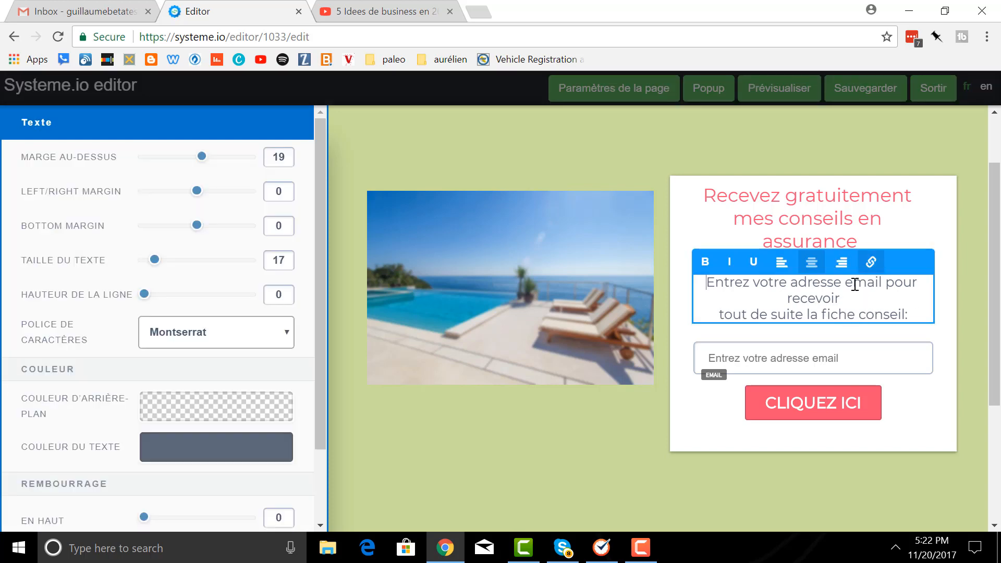
pyautogui.moveTo(923, 313); pyautogui.dragTo(701, 310)
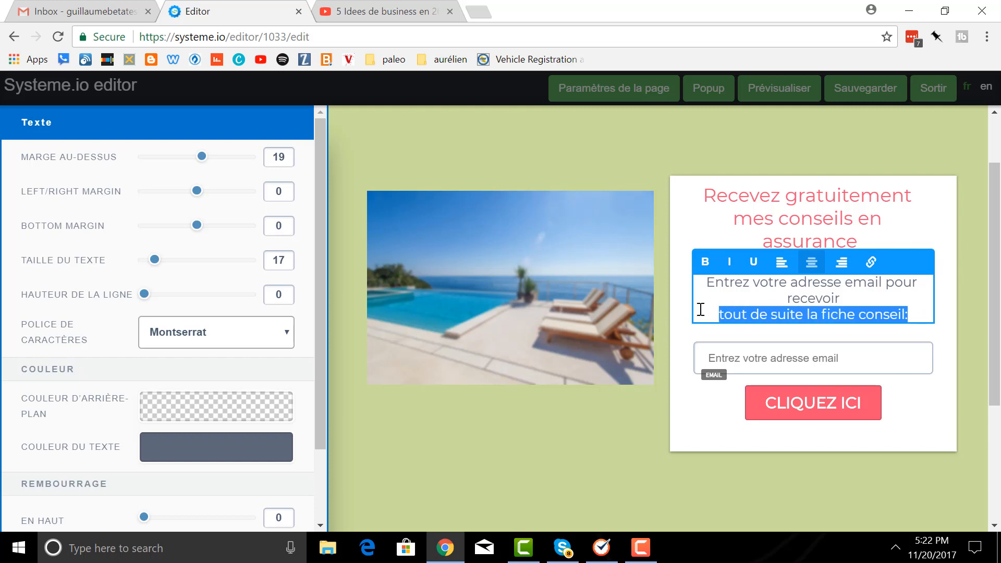
pyautogui.press('BackSpace')
pyautogui.press('BackSpace')
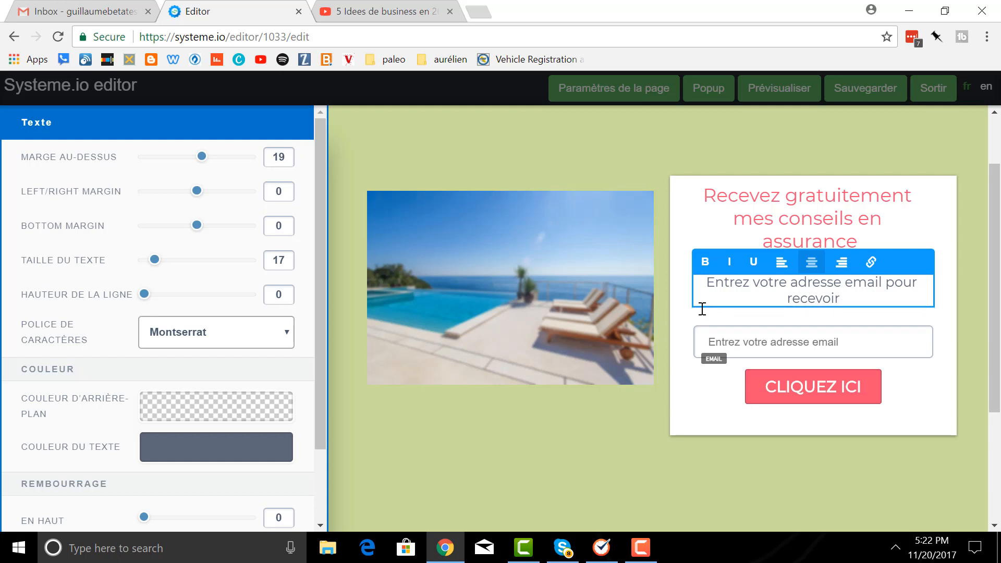
pyautogui.write('la vid')
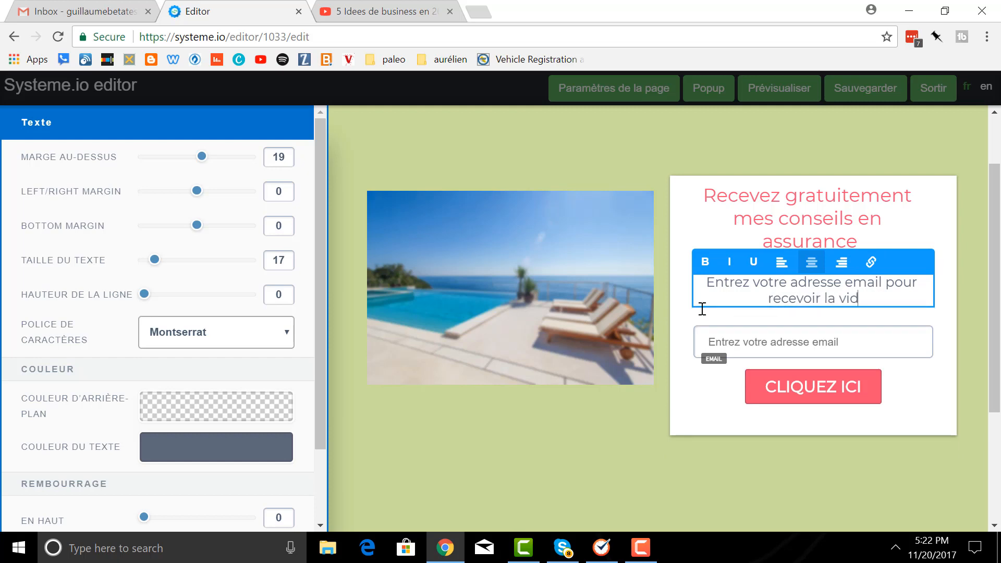
pyautogui.write('éo de')
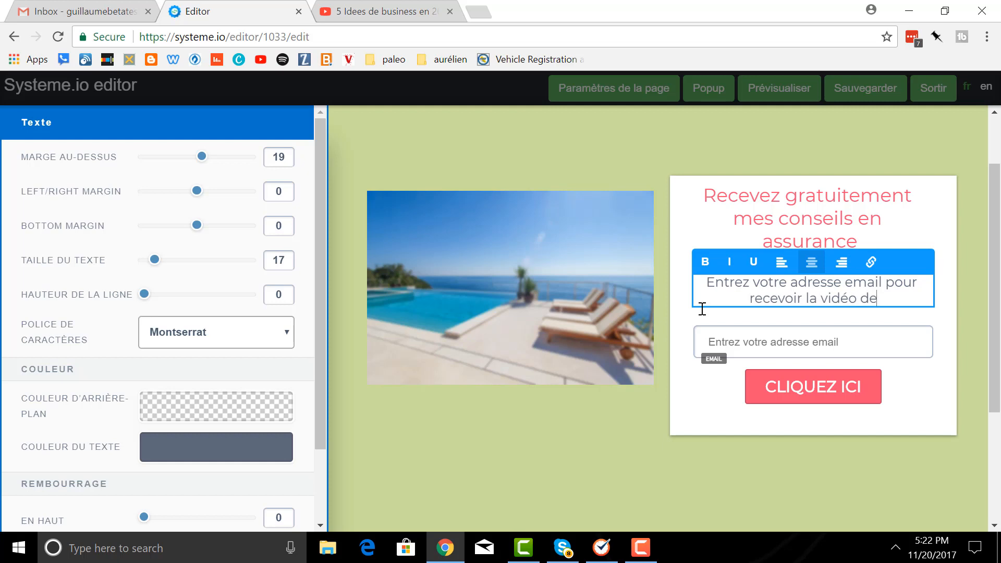
pyautogui.write(' mes conseils')
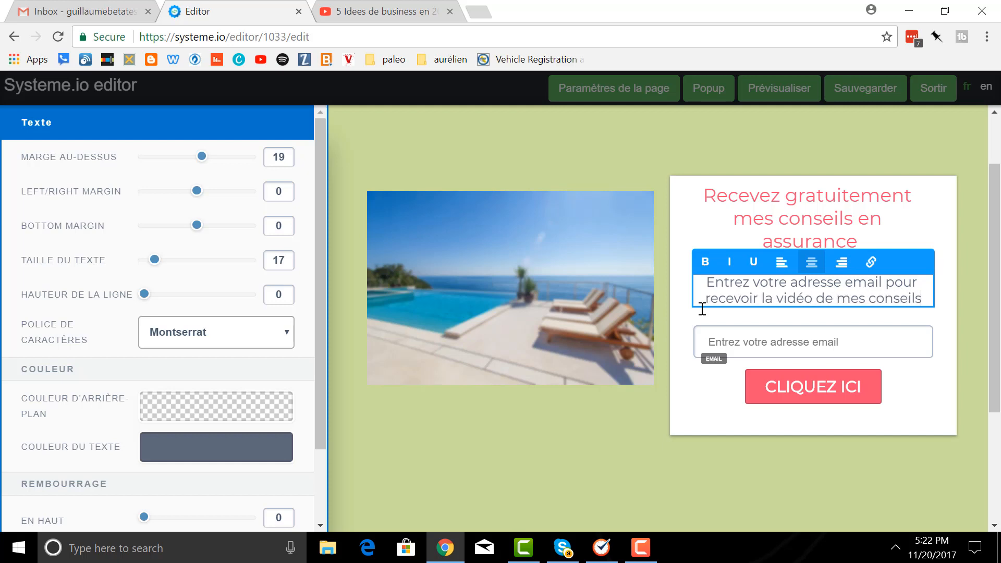
pyautogui.click(858, 345)
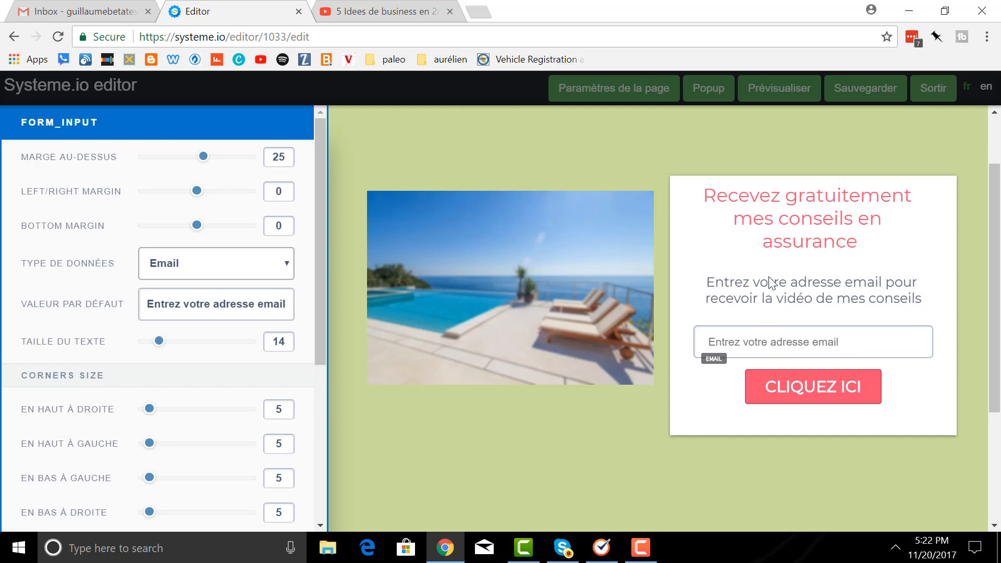
# - In the button settings, replace CLIQUEZ ICI with 'Cliquez pour recevoir ma vidéo'
pyautogui.click(806, 392)
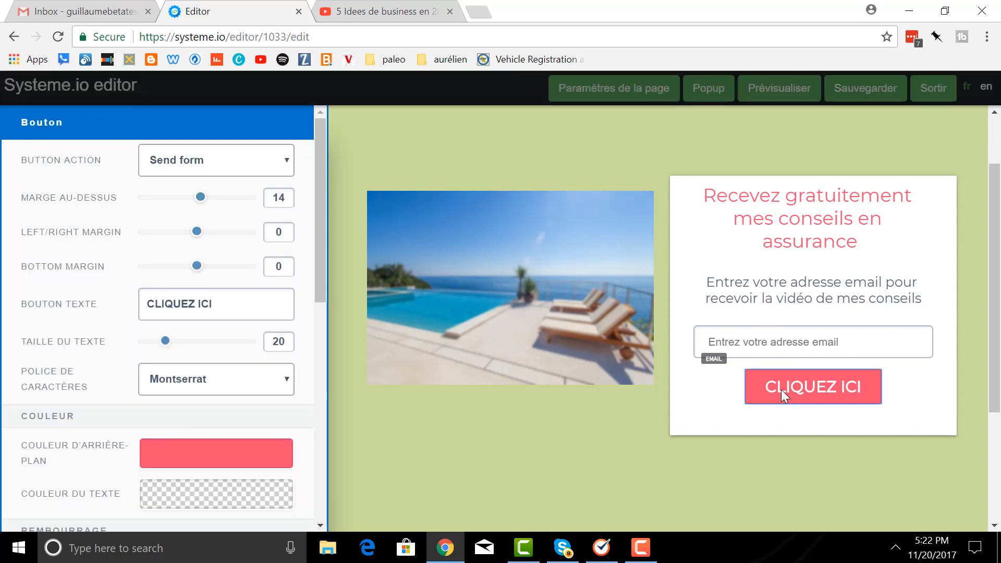
pyautogui.click(833, 387)
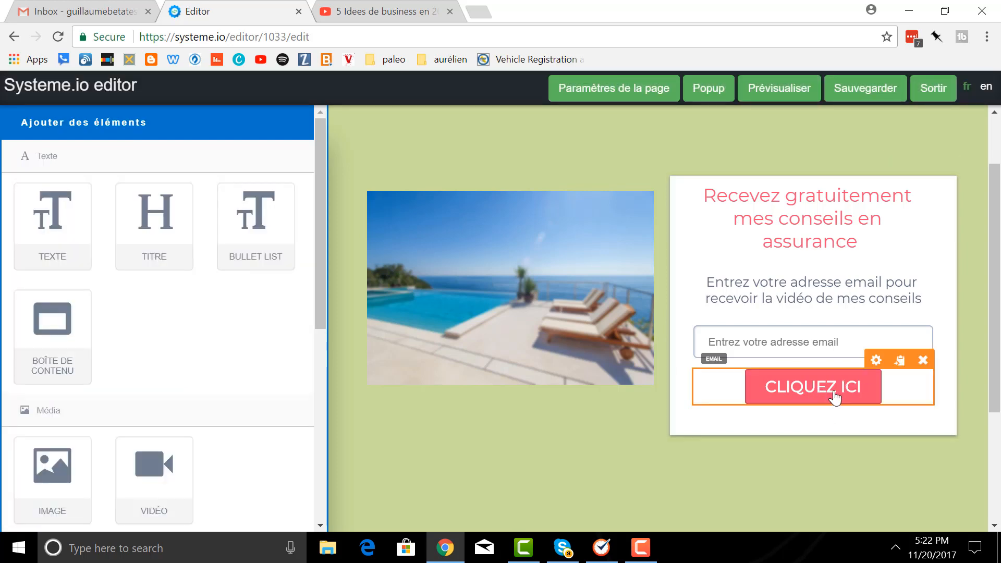
pyautogui.click(876, 361)
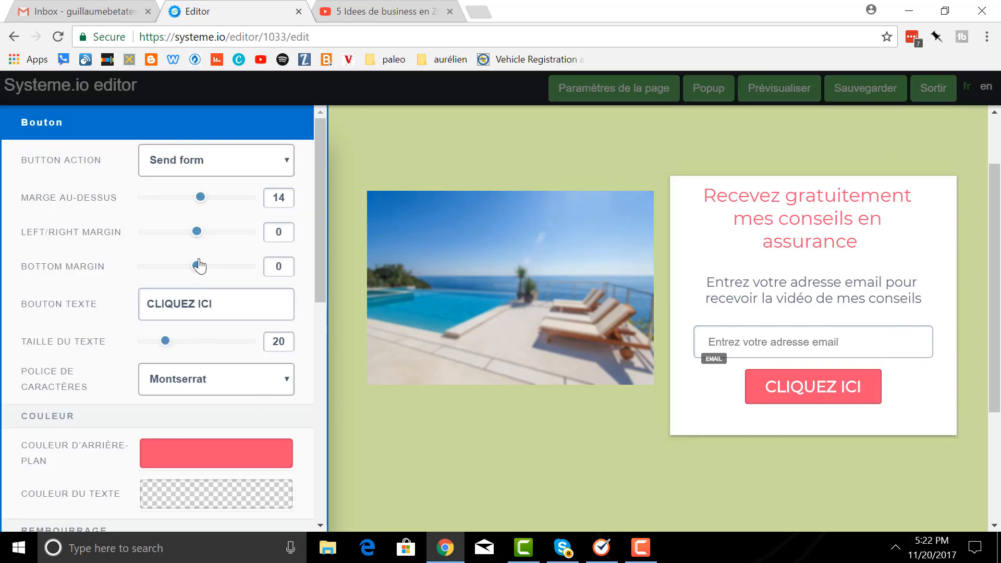
pyautogui.click(223, 306)
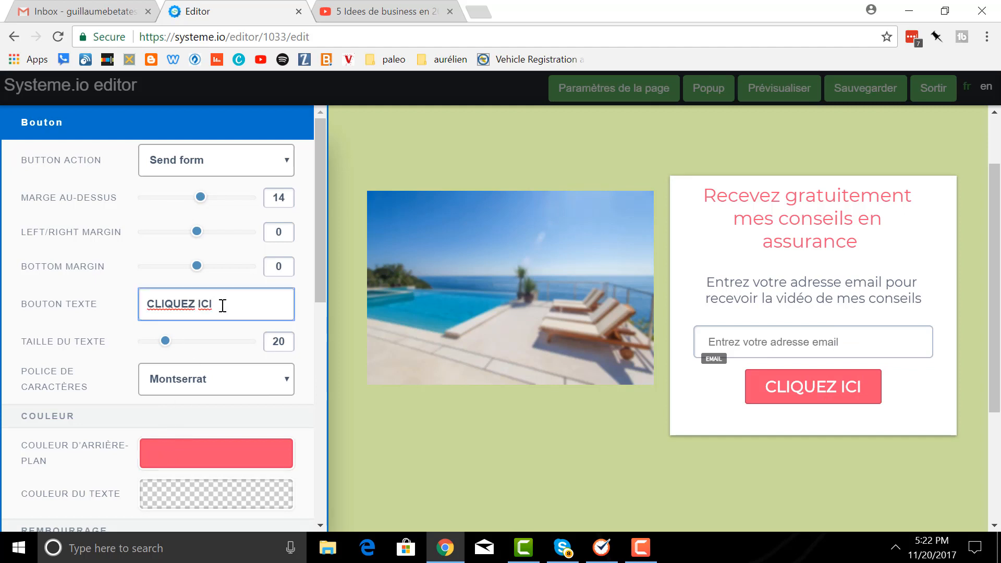
pyautogui.press('BackSpace')
pyautogui.press('BackSpace')
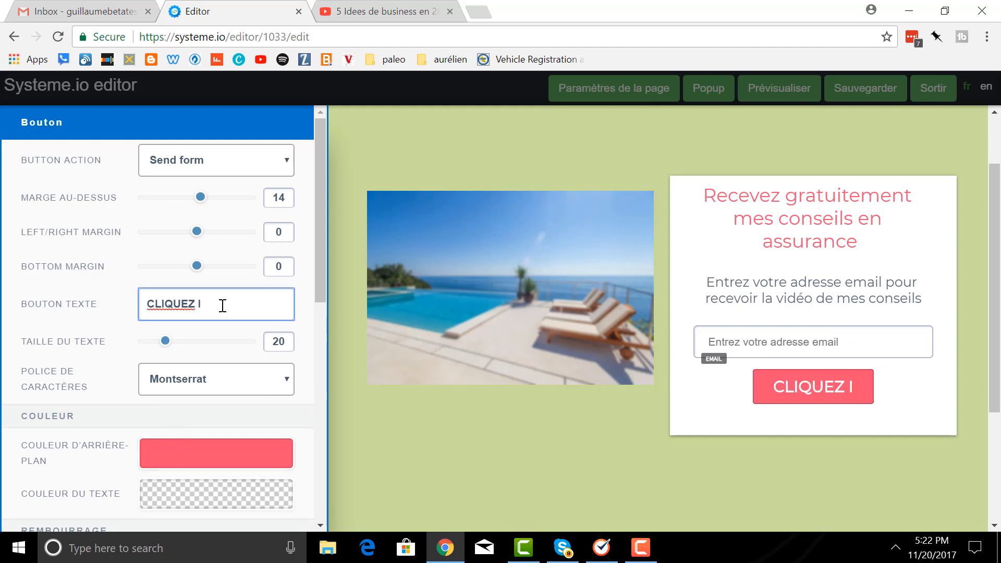
pyautogui.press('BackSpace')
pyautogui.press('BackSpace')
pyautogui.press('BackSpace')
pyautogui.press('BackSpace')
pyautogui.press('BackSpace')
pyautogui.press('BackSpace')
pyautogui.press('BackSpace')
pyautogui.press('BackSpace')
pyautogui.write('i')
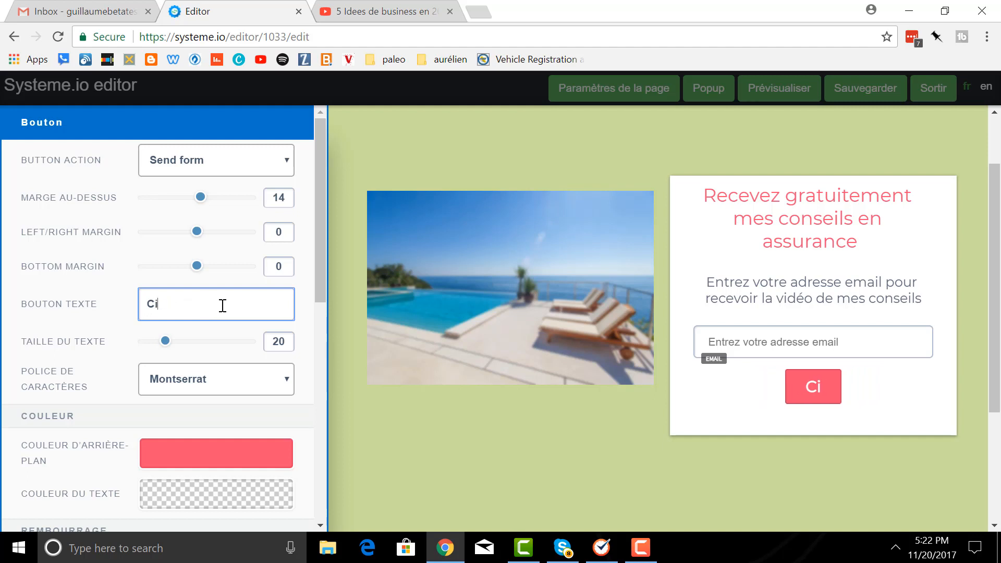
pyautogui.press('BackSpace')
pyautogui.write('liq')
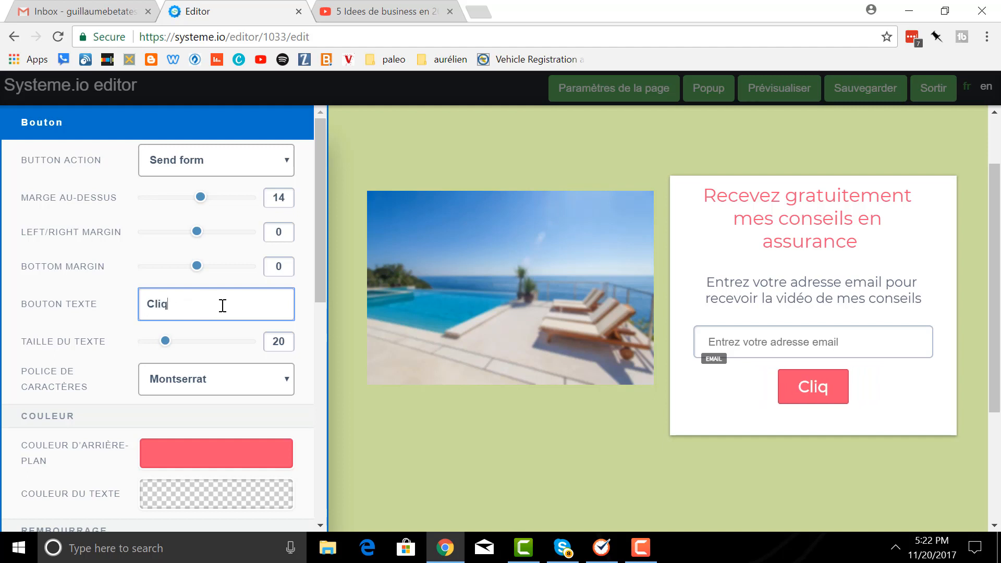
pyautogui.write('uez pour ')
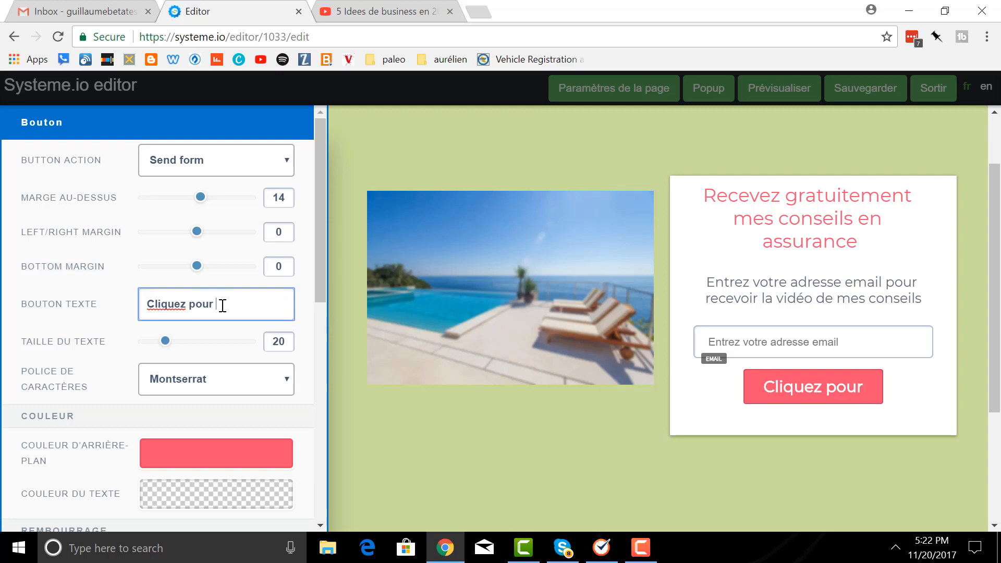
pyautogui.write('recebvoi')
pyautogui.press('BackSpace')
pyautogui.press('BackSpace')
pyautogui.press('BackSpace')
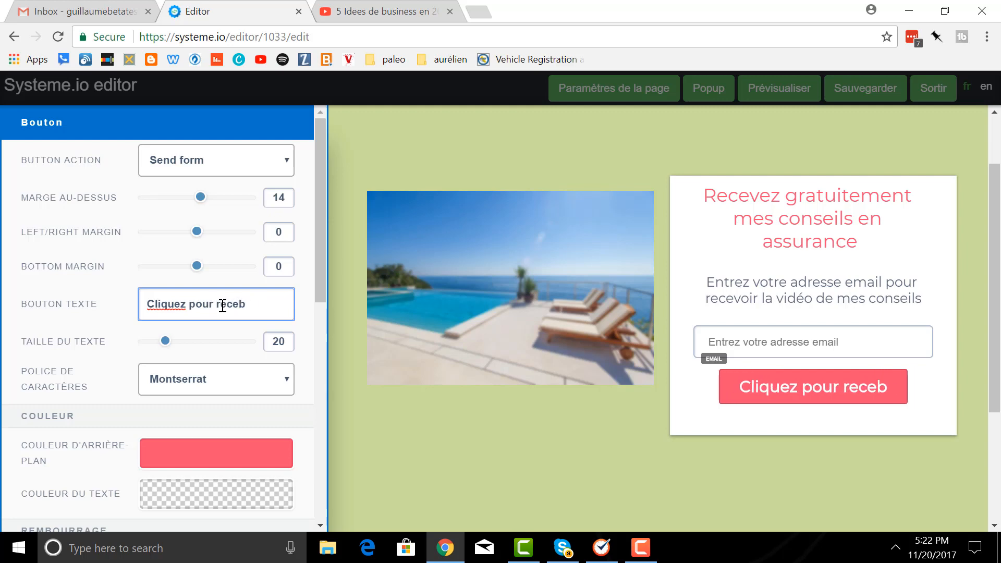
pyautogui.press('BackSpace')
pyautogui.write('voir ma ')
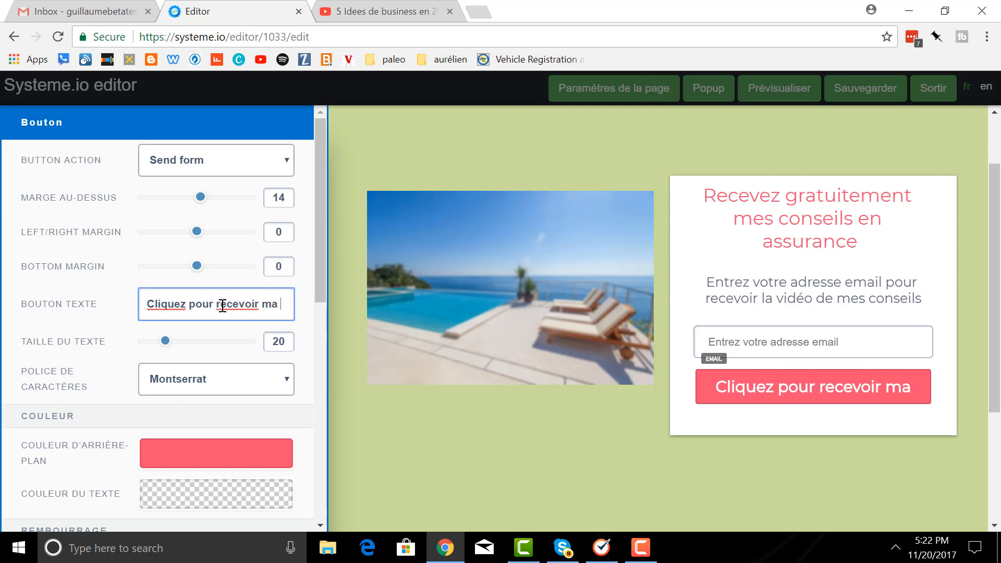
pyautogui.write('vidéo')
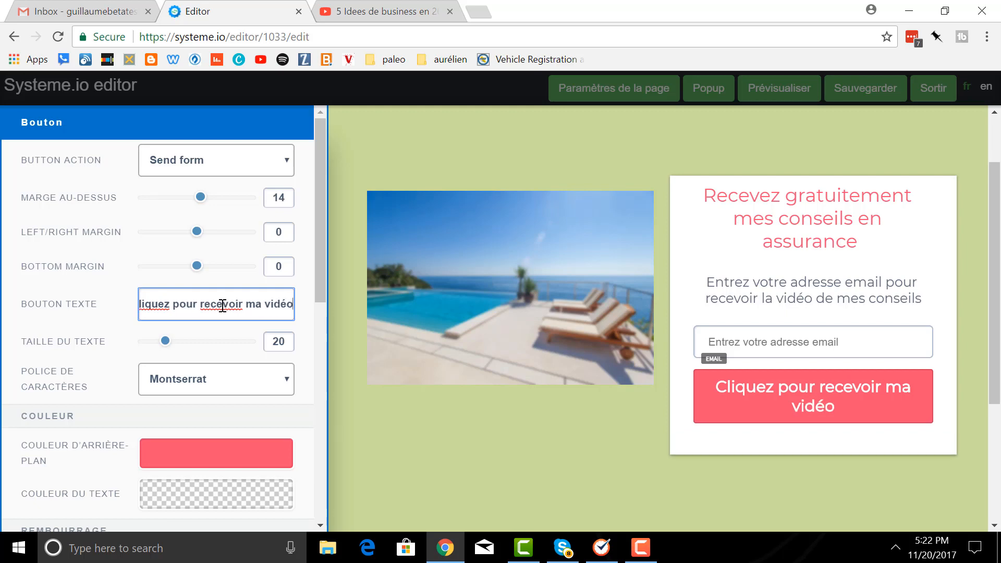
pyautogui.click(849, 443)
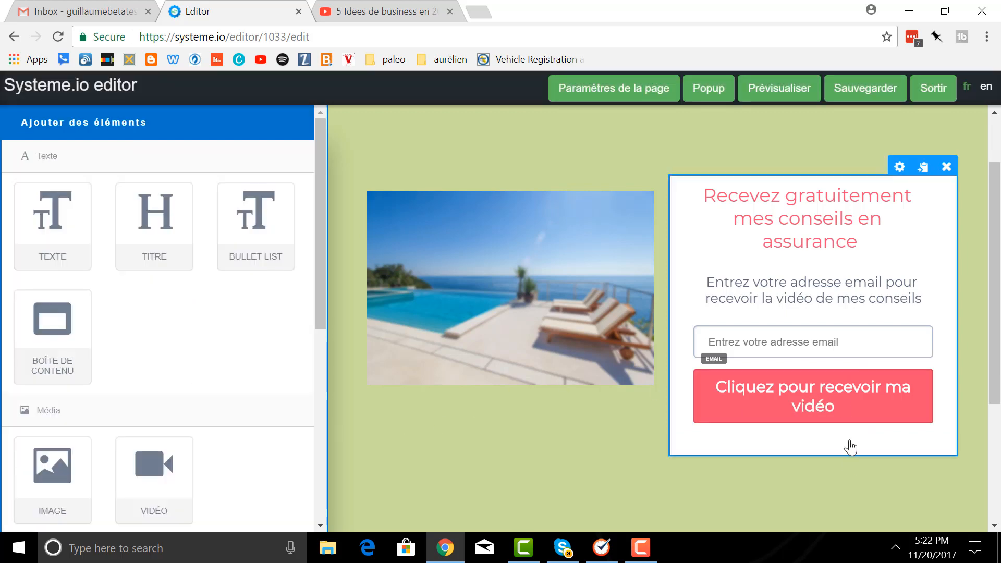
# - Adjust the button's margins and give it padding of 15 top and bottom, 36 on the sides
pyautogui.click(875, 360)
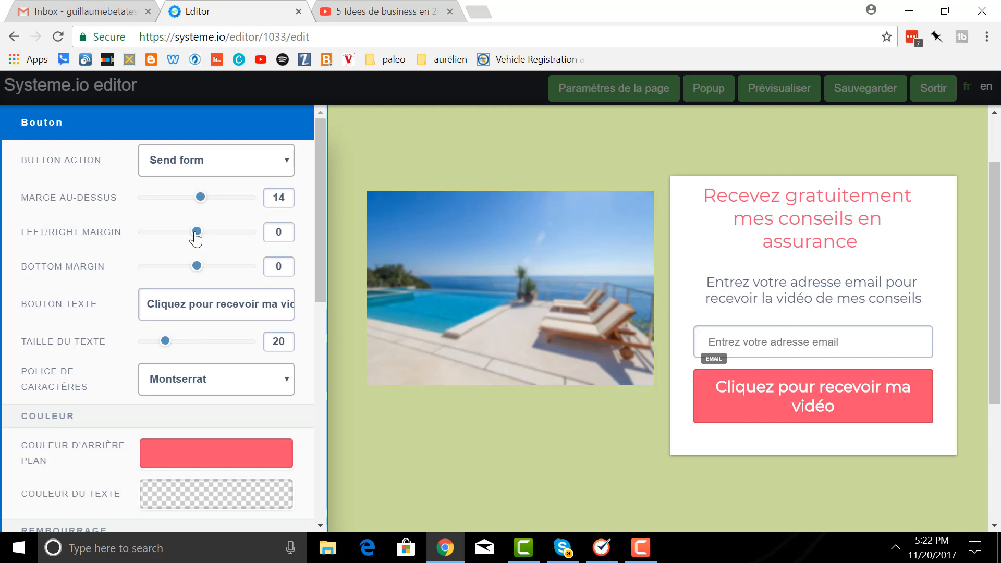
pyautogui.moveTo(197, 231); pyautogui.dragTo(205, 207)
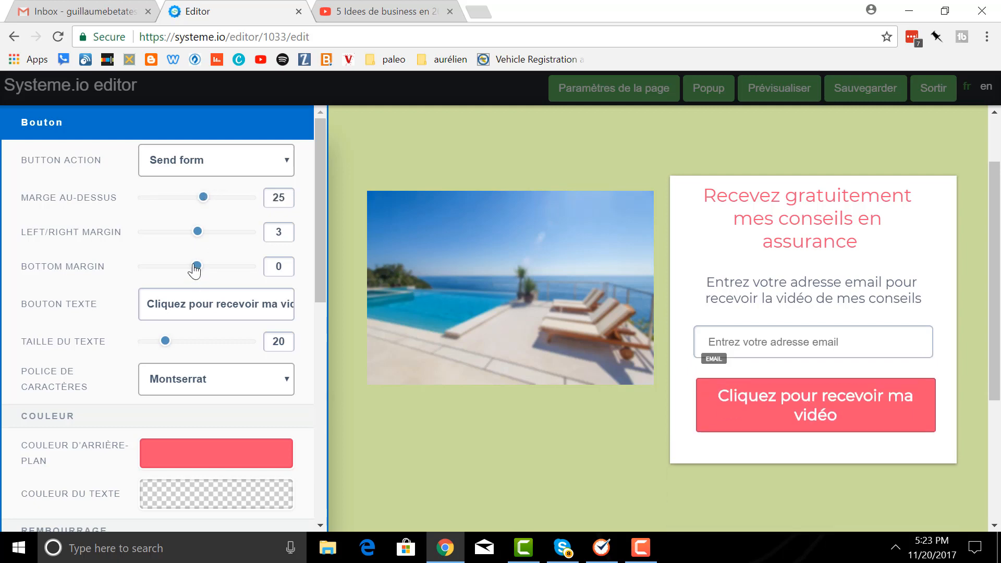
pyautogui.moveTo(198, 267)
pyautogui.mouseDown()
pyautogui.moveTo(186, 267)
pyautogui.moveTo(219, 265)
pyautogui.moveTo(192, 266)
pyautogui.mouseUp()
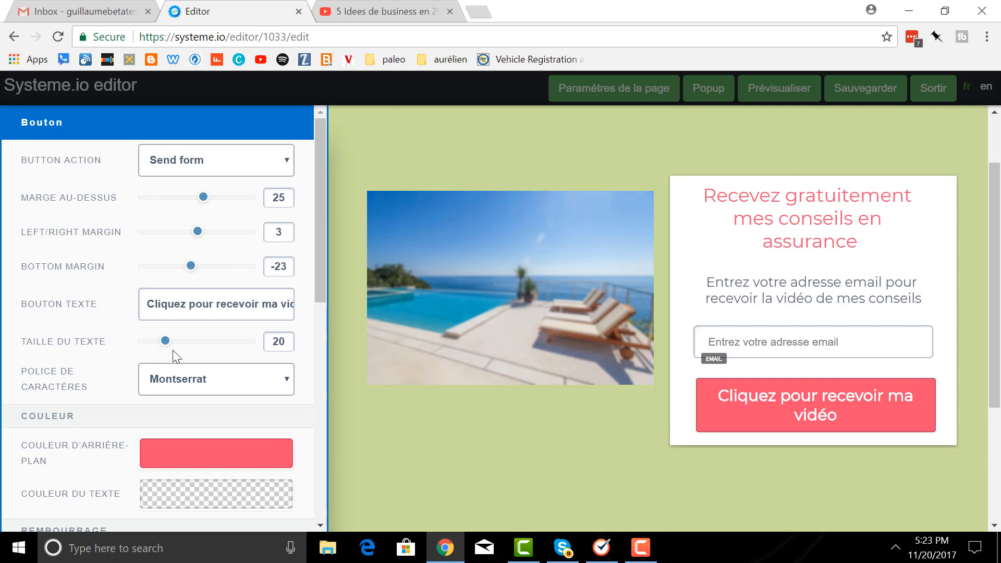
pyautogui.scroll(-4, 176, 350)
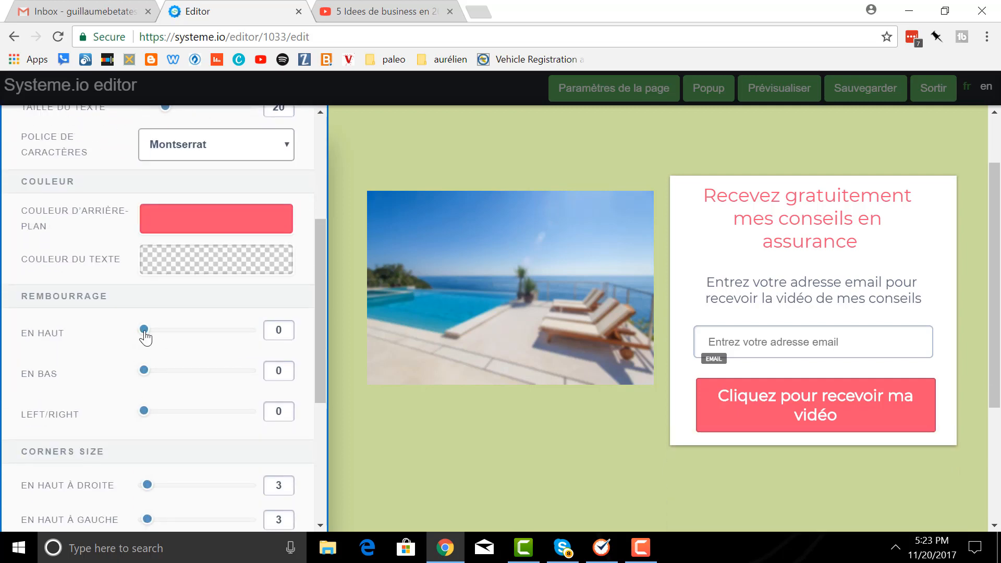
pyautogui.moveTo(148, 334); pyautogui.dragTo(165, 334)
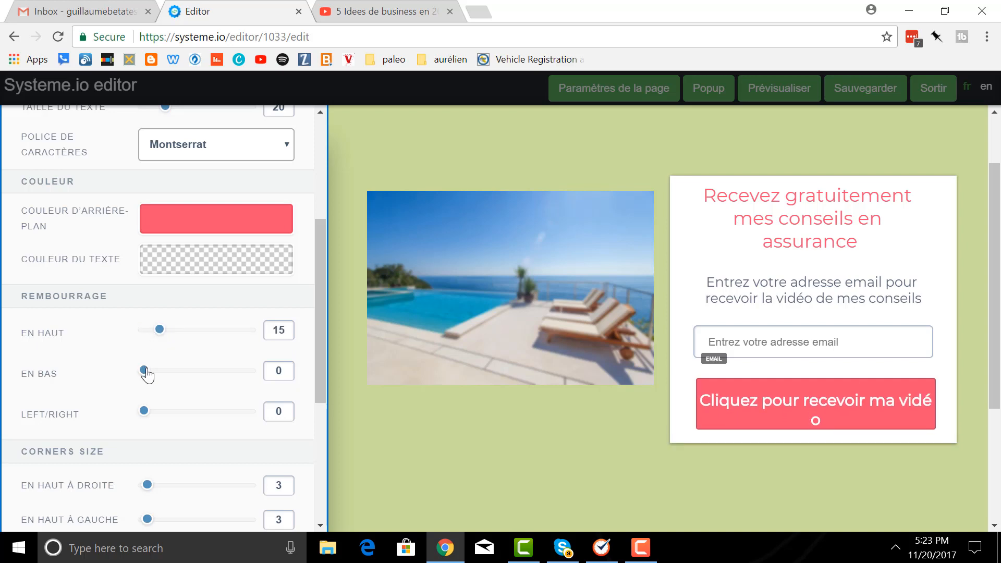
pyautogui.moveTo(145, 370); pyautogui.dragTo(159, 371)
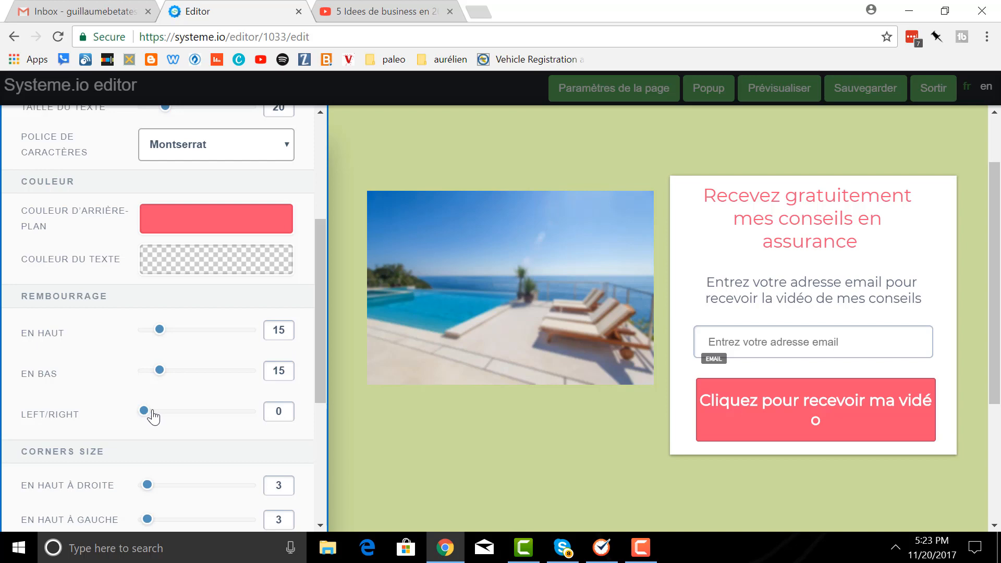
pyautogui.moveTo(151, 412); pyautogui.dragTo(182, 411)
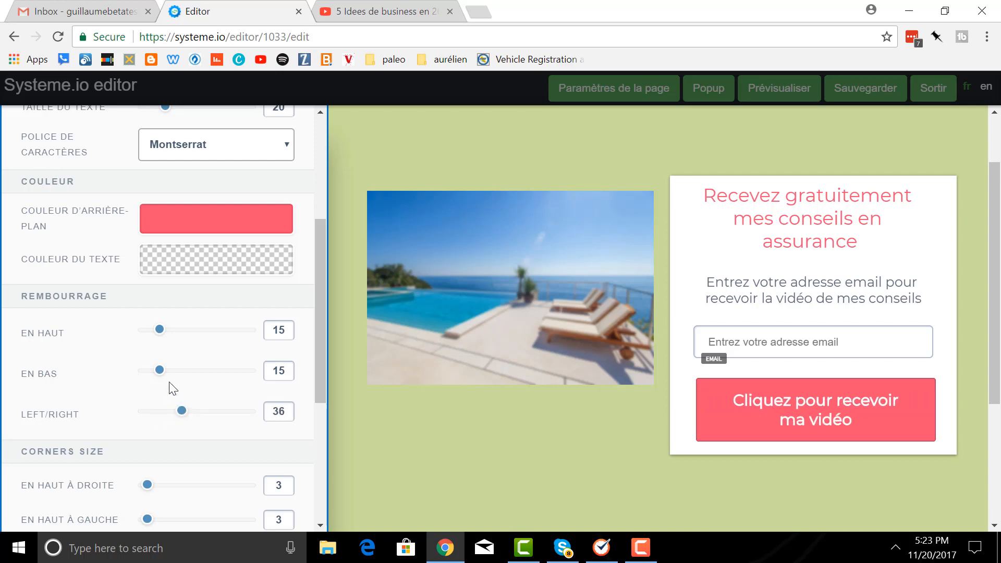
# - Round the button's corners to 9 at top right and 6 on the others
pyautogui.scroll(-1, 220, 379)
pyautogui.scroll(-2, 222, 381)
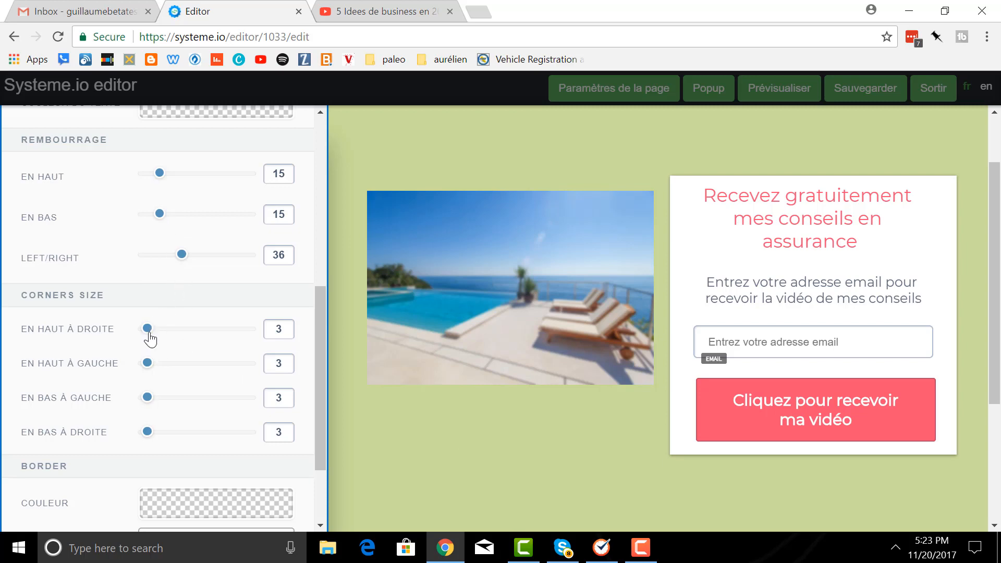
pyautogui.moveTo(150, 339); pyautogui.dragTo(151, 431)
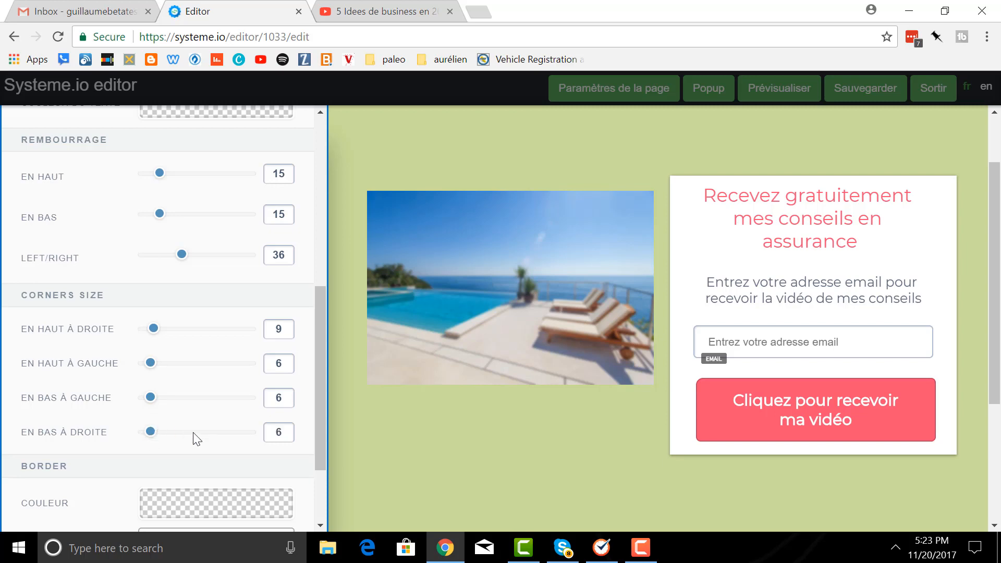
pyautogui.scroll(-2, 198, 436)
pyautogui.scroll(7, 199, 431)
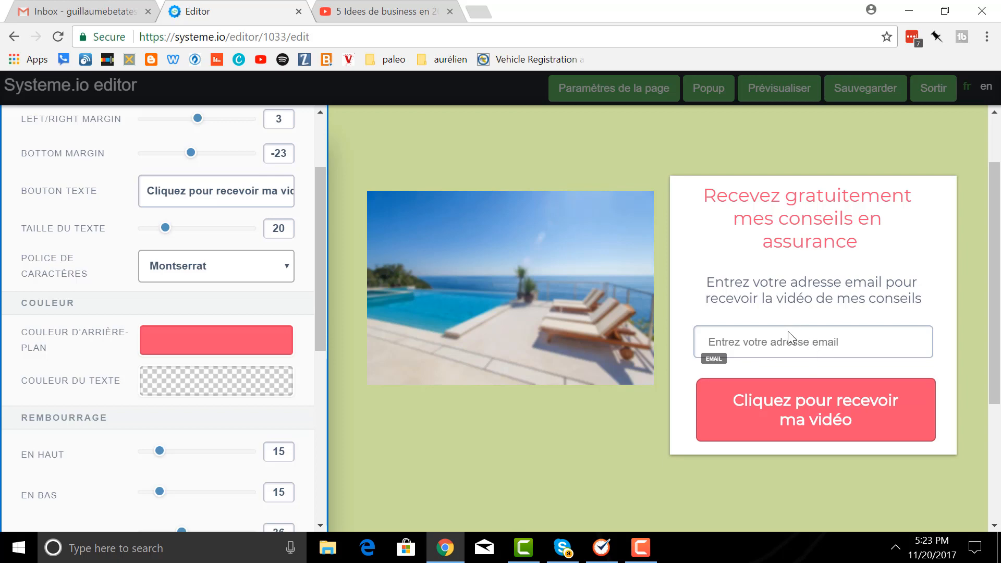
# - Select the signup button and list its Button Action choices, currently Send form
pyautogui.click(840, 349)
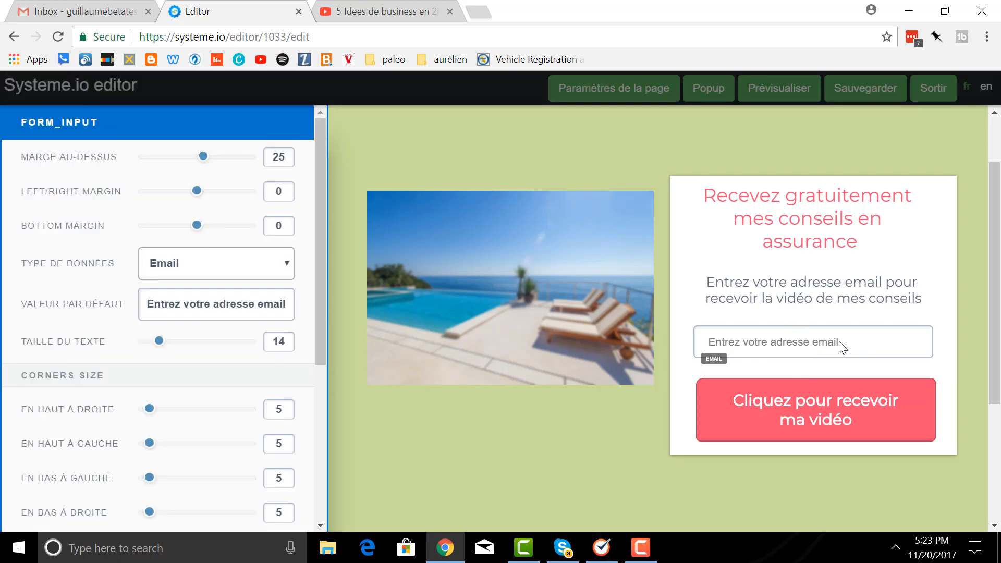
pyautogui.click(824, 412)
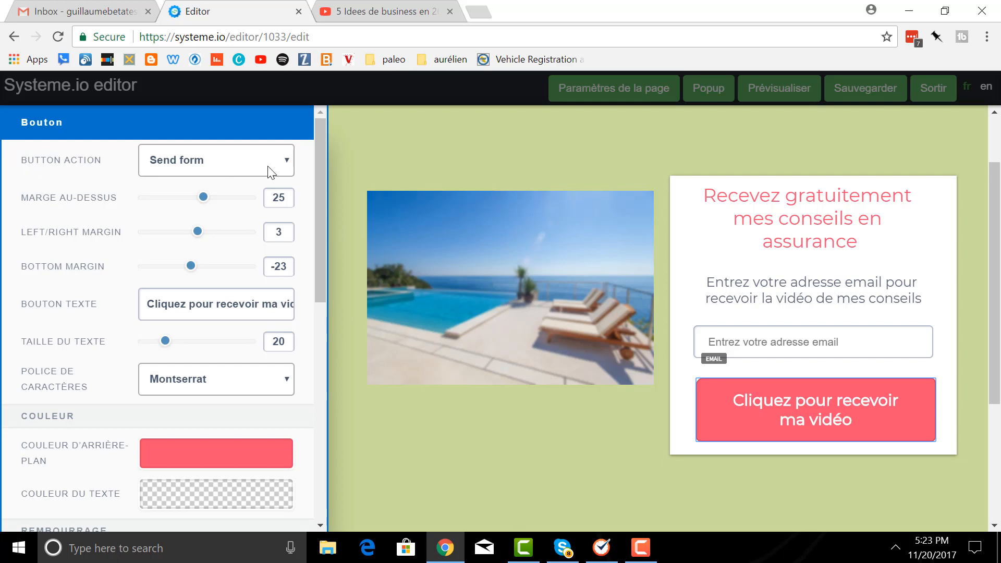
pyautogui.click(288, 168)
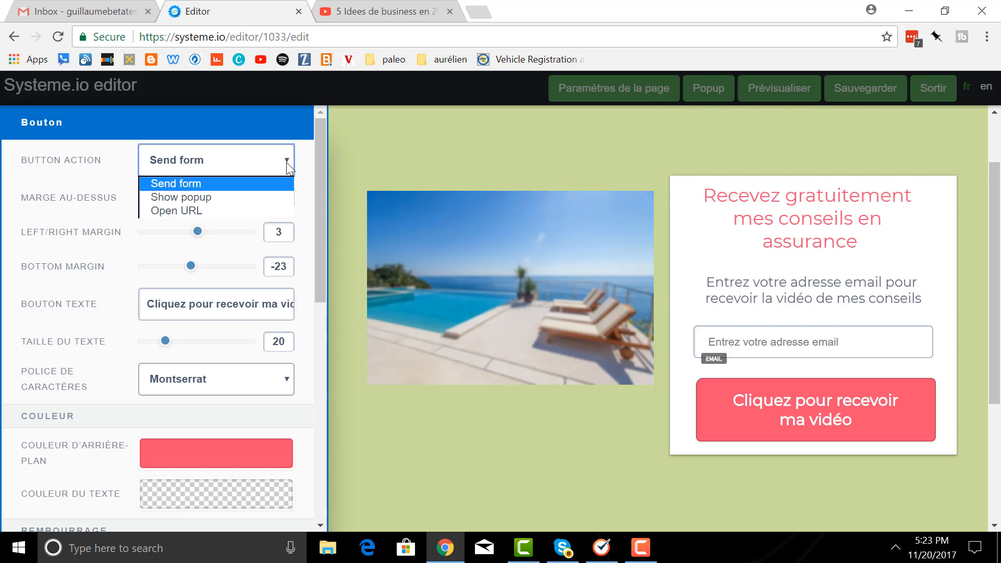
# - Set the button action to Open URL and copy the YouTube video's address
pyautogui.click(224, 209)
pyautogui.click(352, 14)
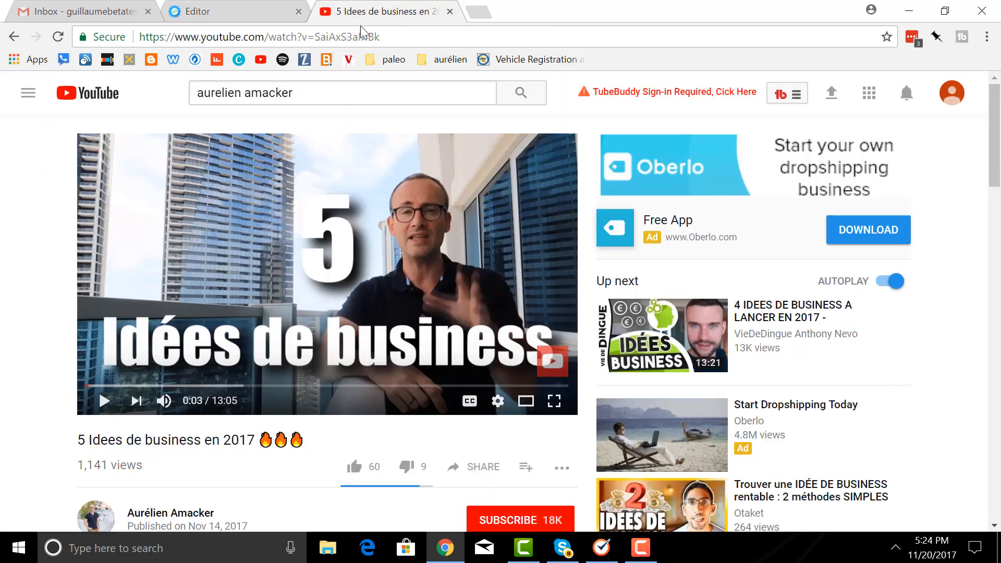
pyautogui.click(387, 38)
pyautogui.hotkey('ctrl', 'c')
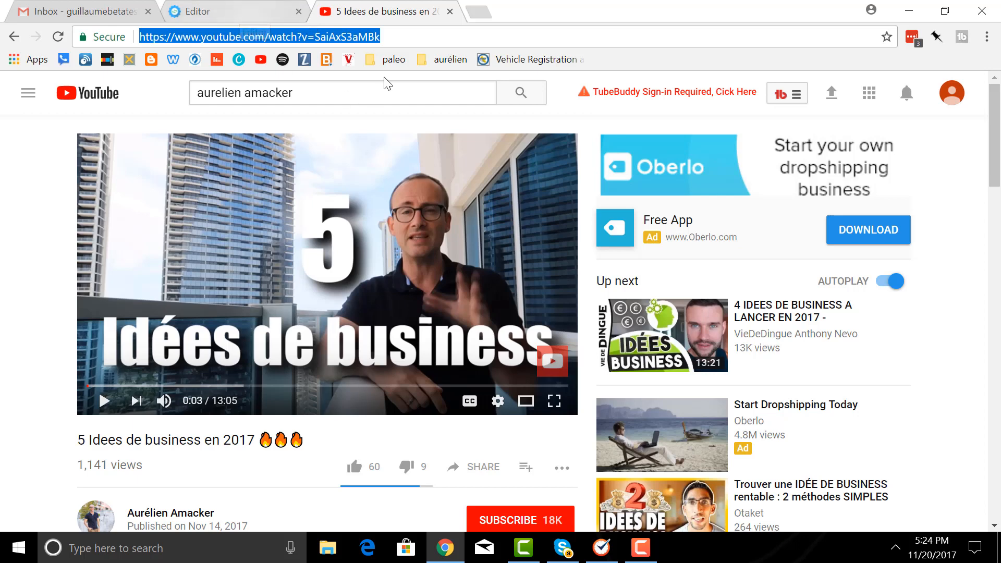
pyautogui.click(255, 14)
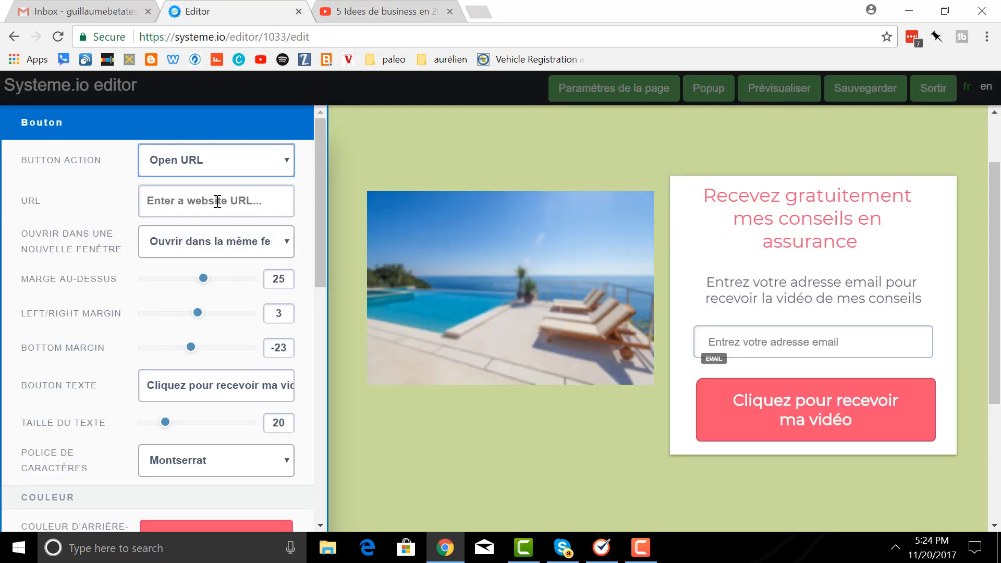
# - Link the button to the pasted YouTube URL, opening in the same window, and save the page
pyautogui.click(257, 202)
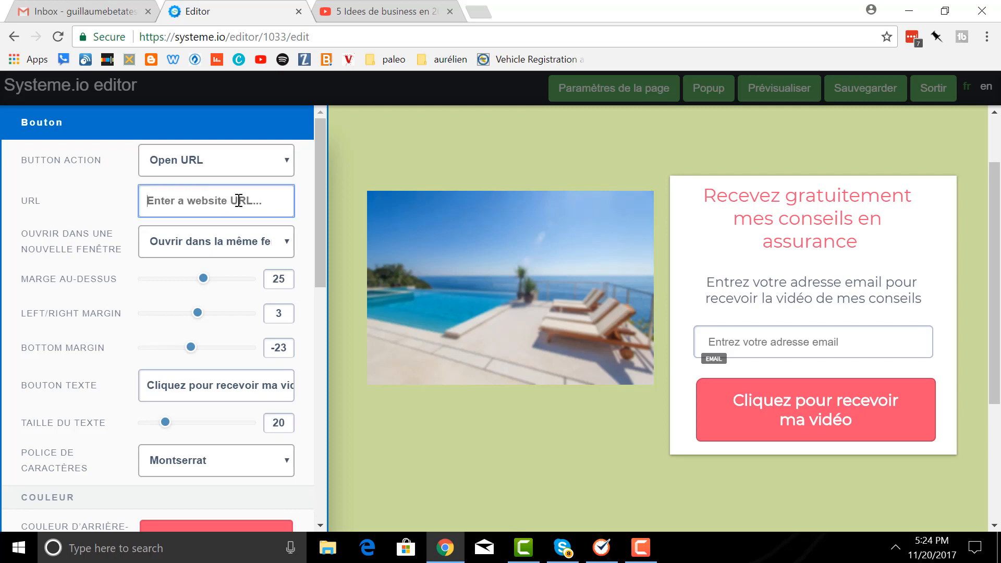
pyautogui.hotkey('ctrl', 'v')
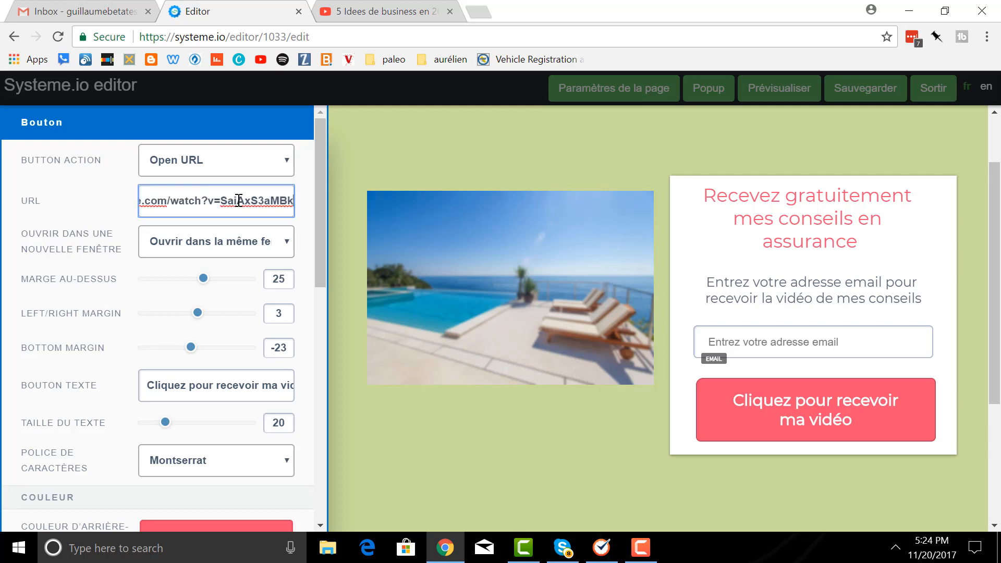
pyautogui.click(287, 245)
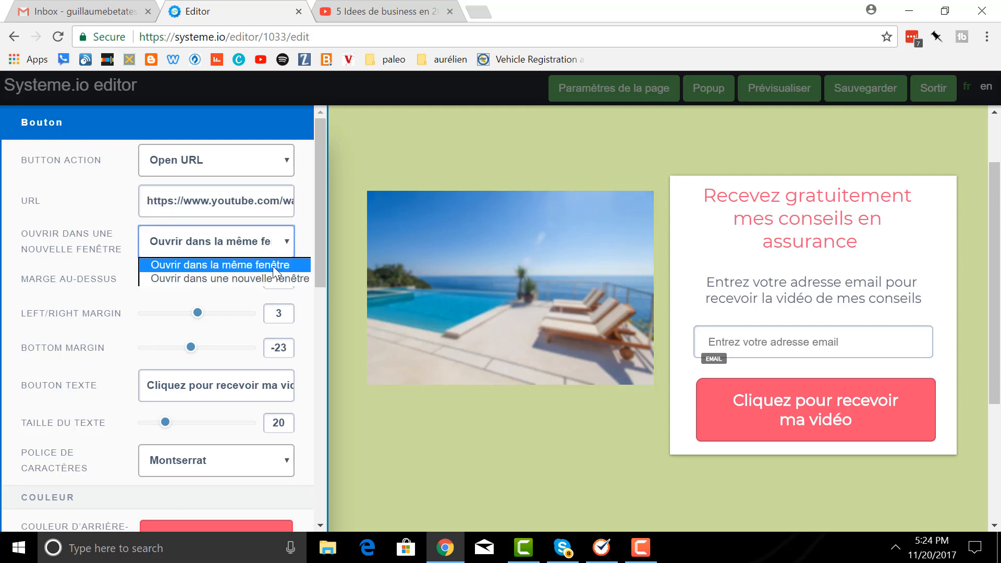
pyautogui.click(276, 267)
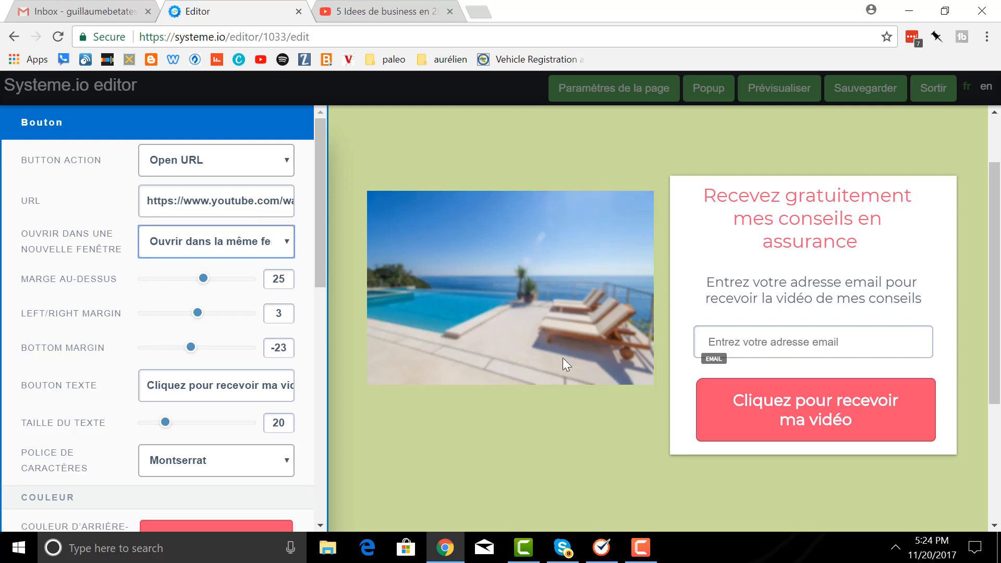
pyautogui.click(497, 149)
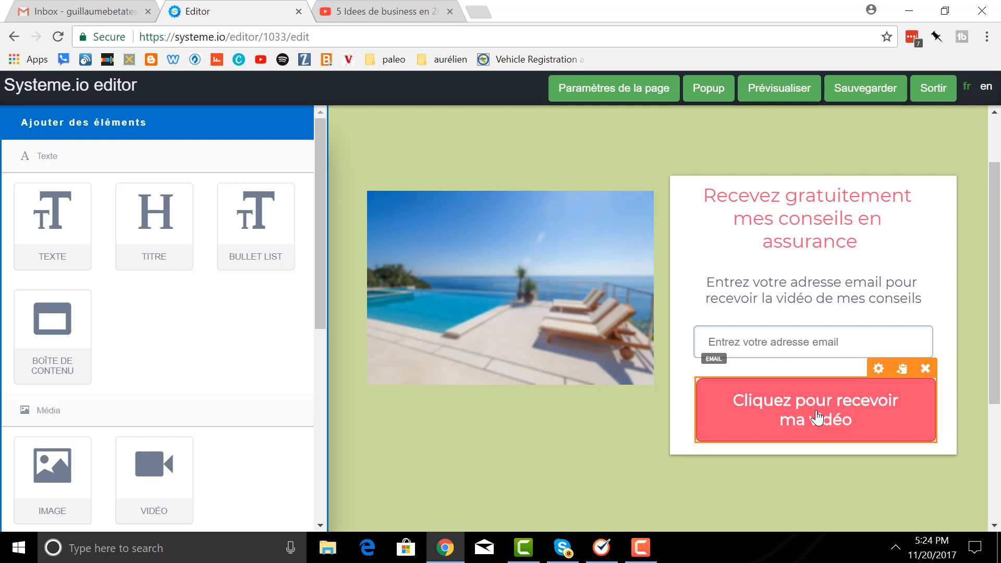
pyautogui.click(869, 92)
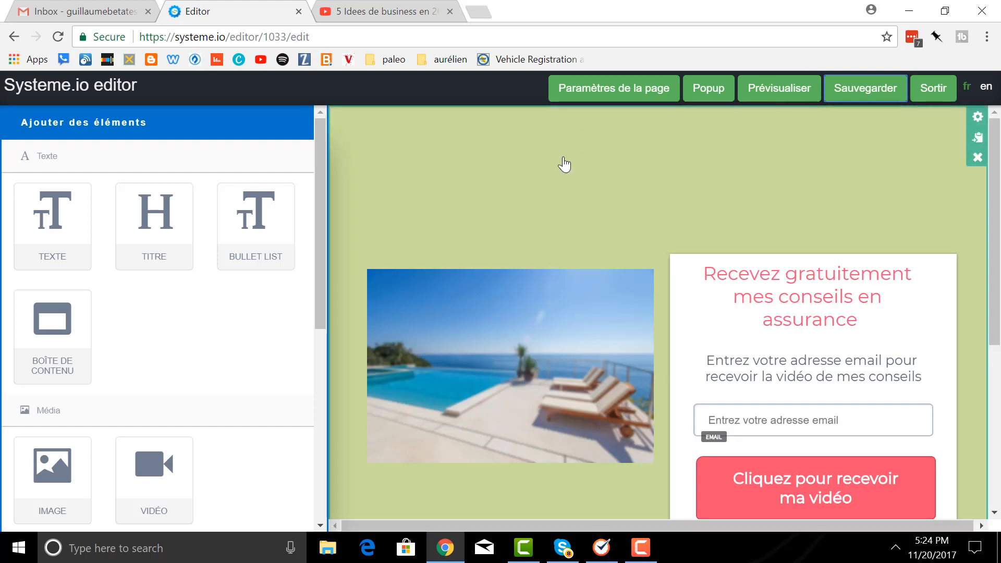
# - Exit the editor, preview the live Mes conseils en assurance page, and open its email automation
pyautogui.click(934, 95)
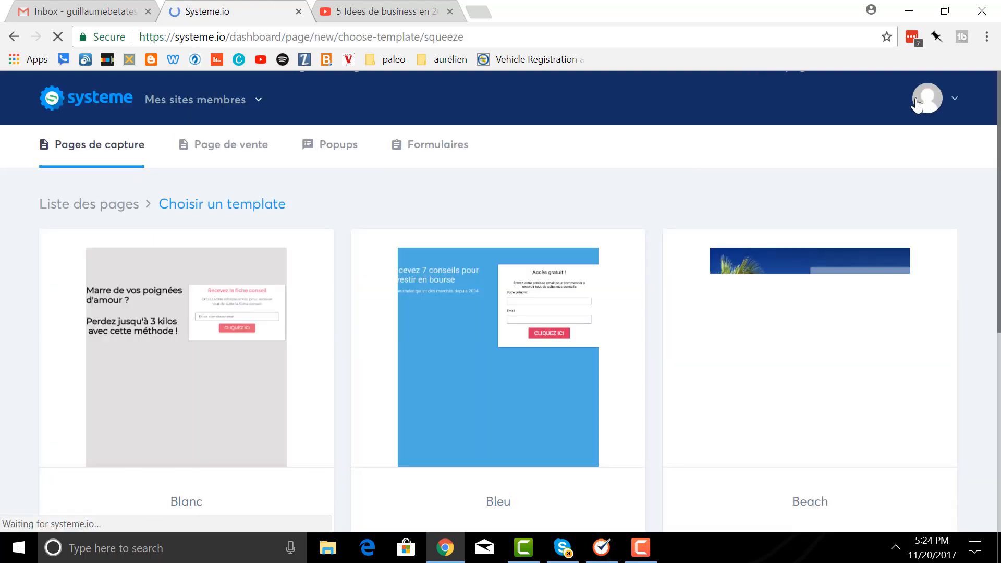
pyautogui.click(89, 214)
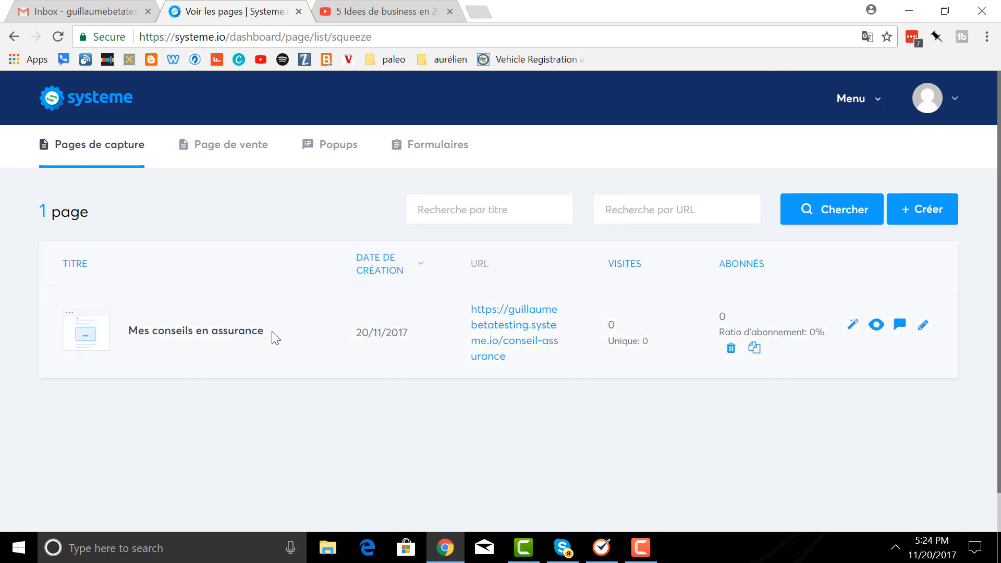
pyautogui.click(876, 326)
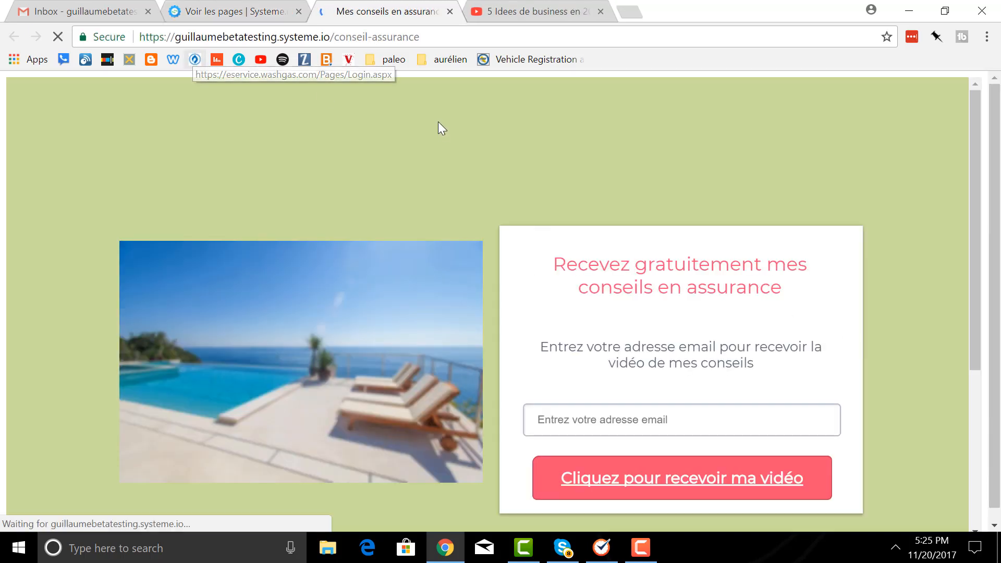
pyautogui.click(449, 12)
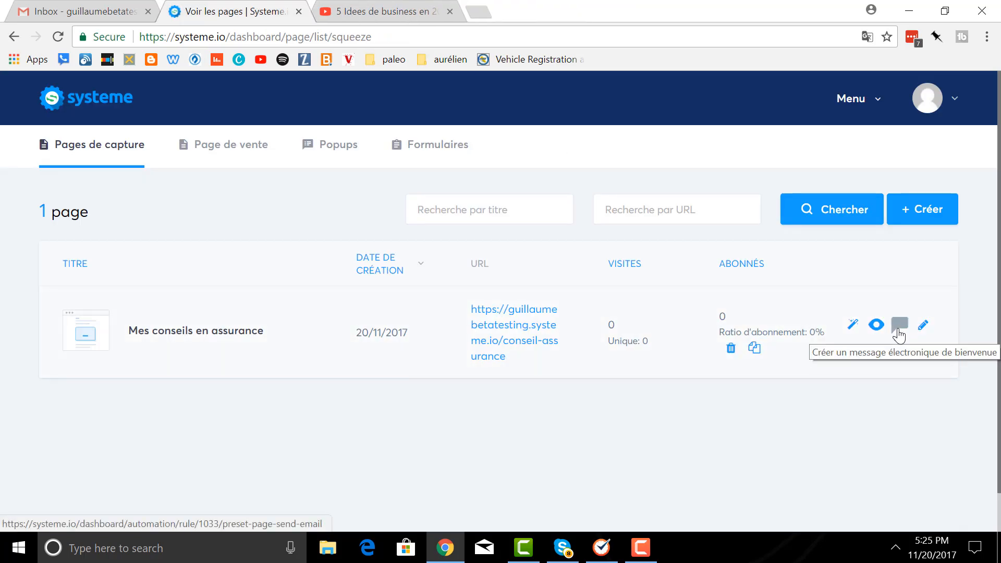
pyautogui.click(899, 334)
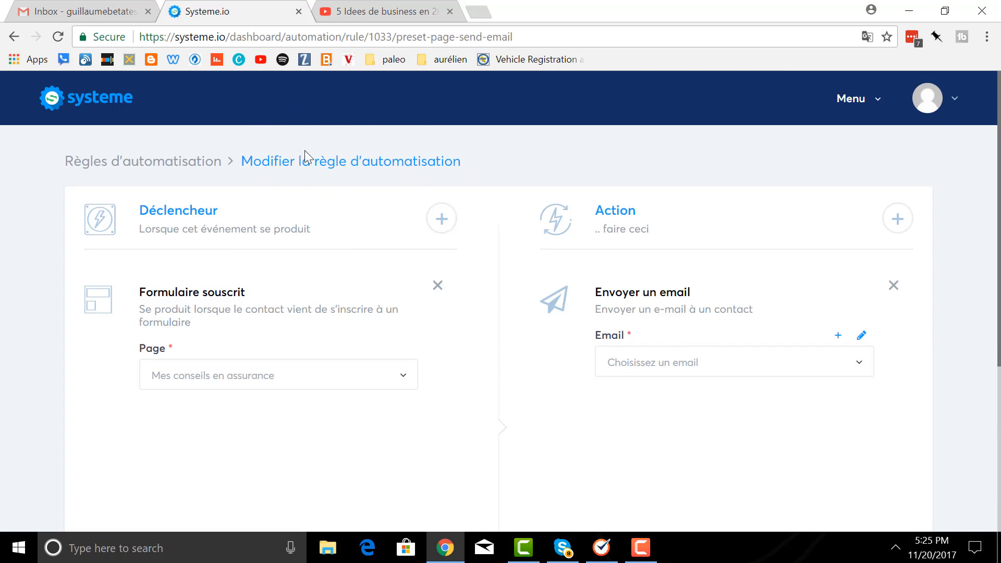
# - Set the rule's trigger to a form signup on the Mes conseils en assurance page
pyautogui.click(856, 104)
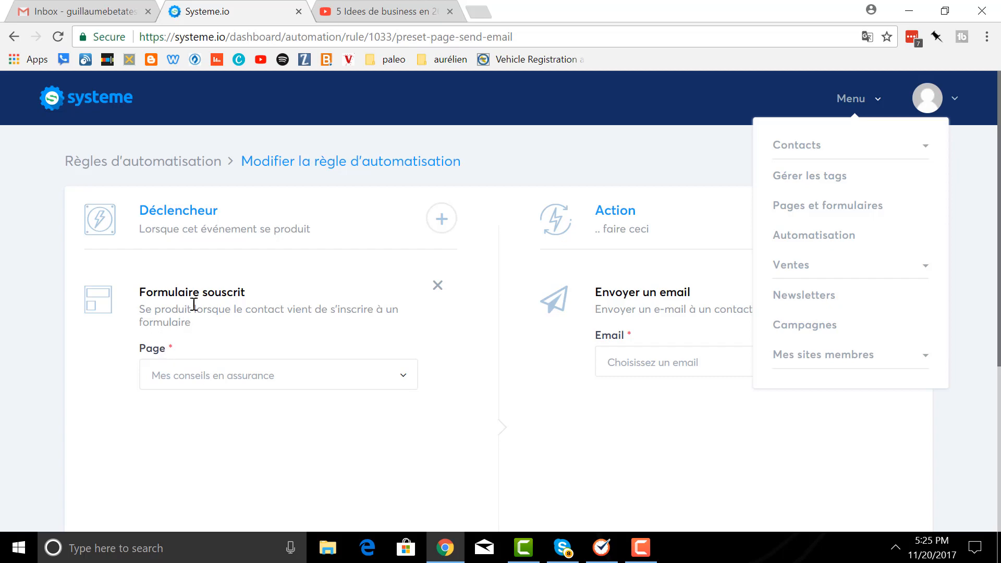
pyautogui.click(441, 223)
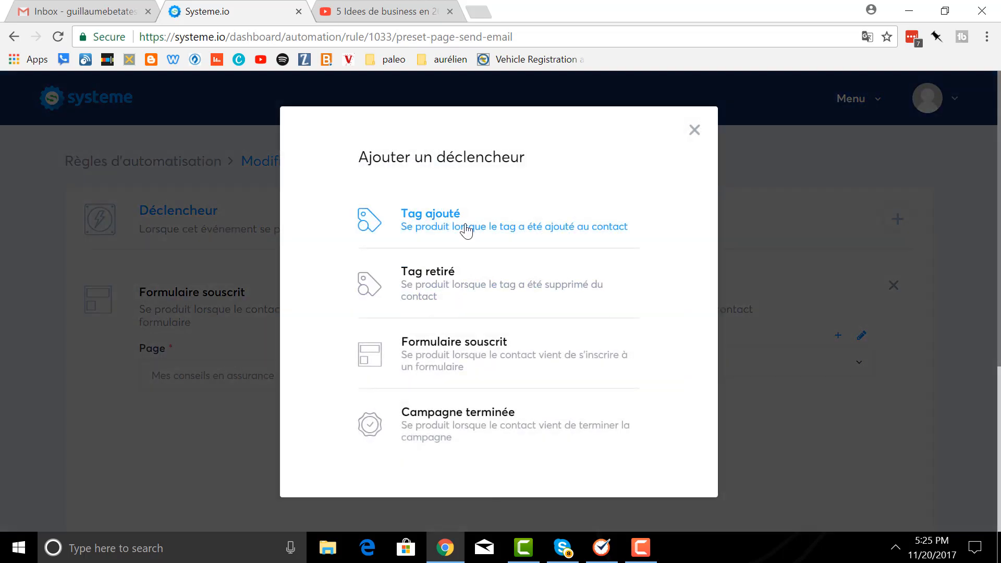
pyautogui.click(451, 360)
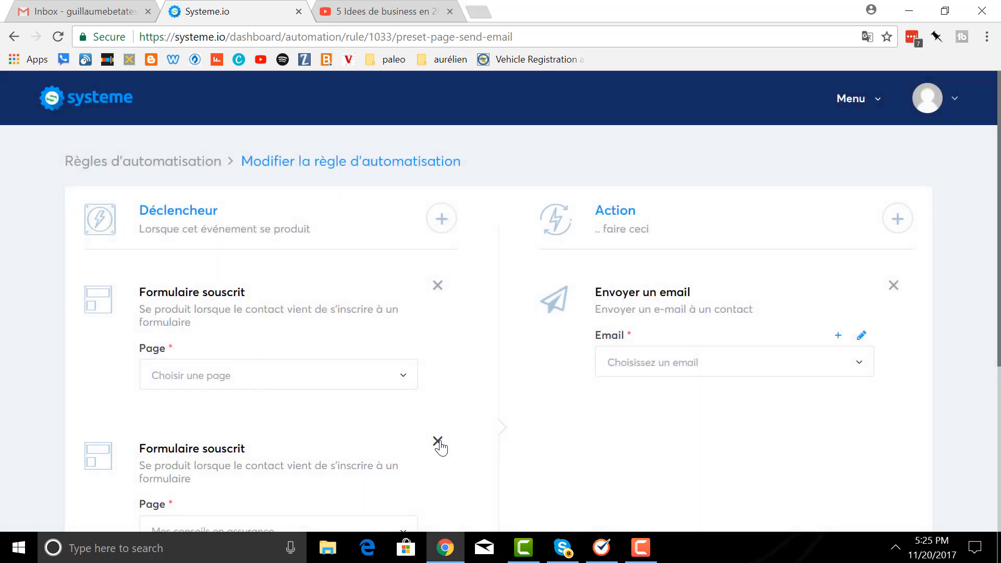
pyautogui.click(438, 443)
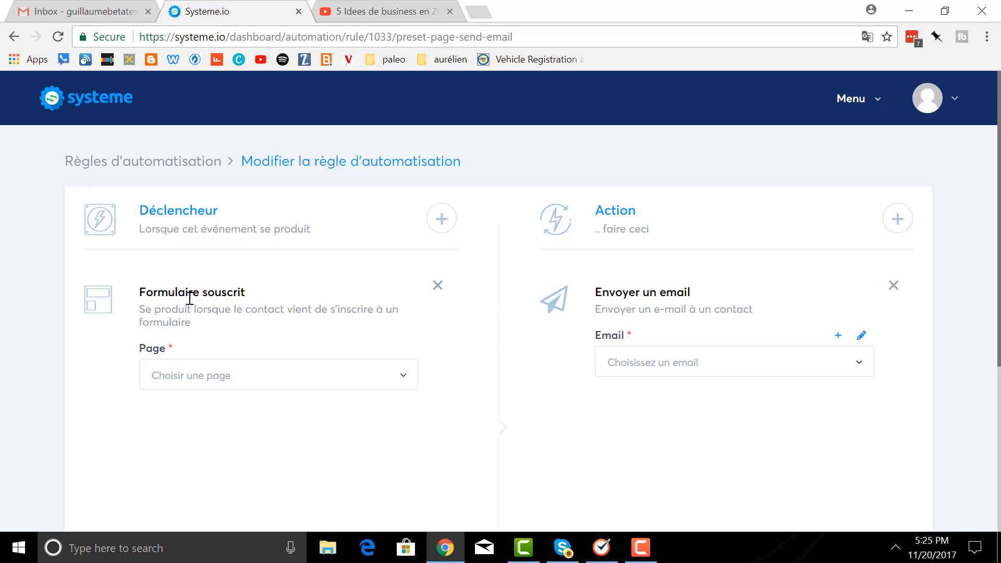
pyautogui.click(404, 380)
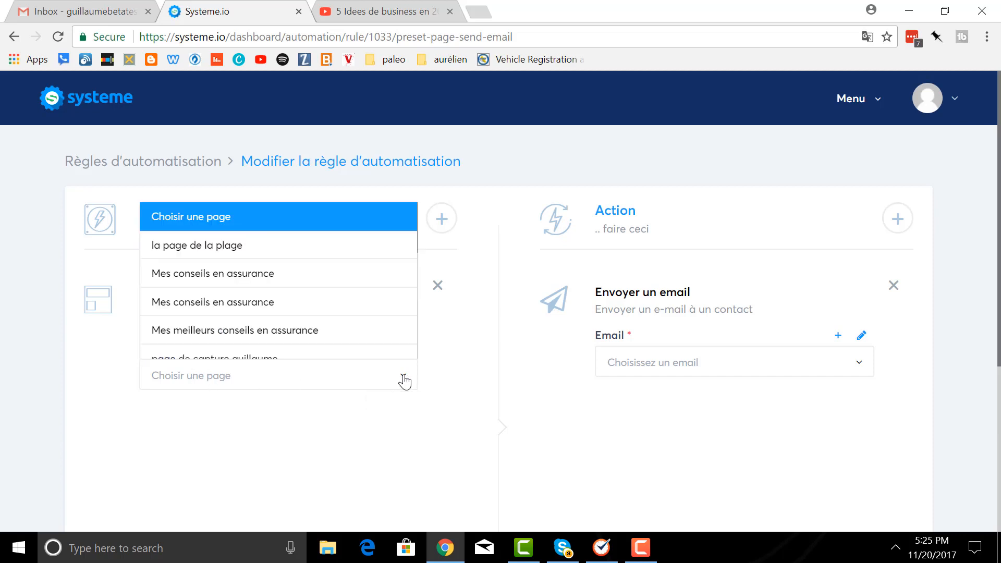
pyautogui.click(313, 287)
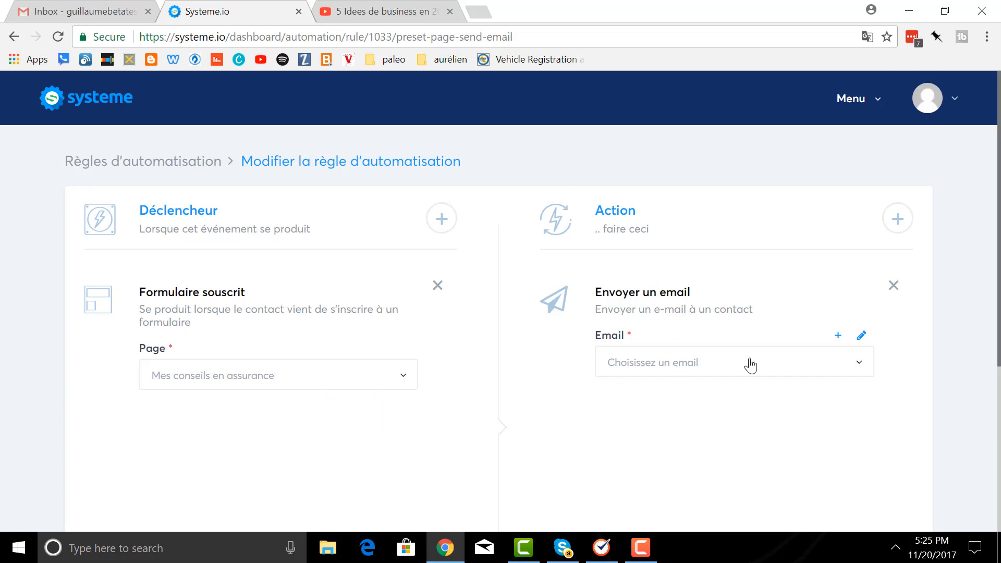
# - Choose the Voici ton cadeau ! e-mail as the action and review its content
pyautogui.click(859, 373)
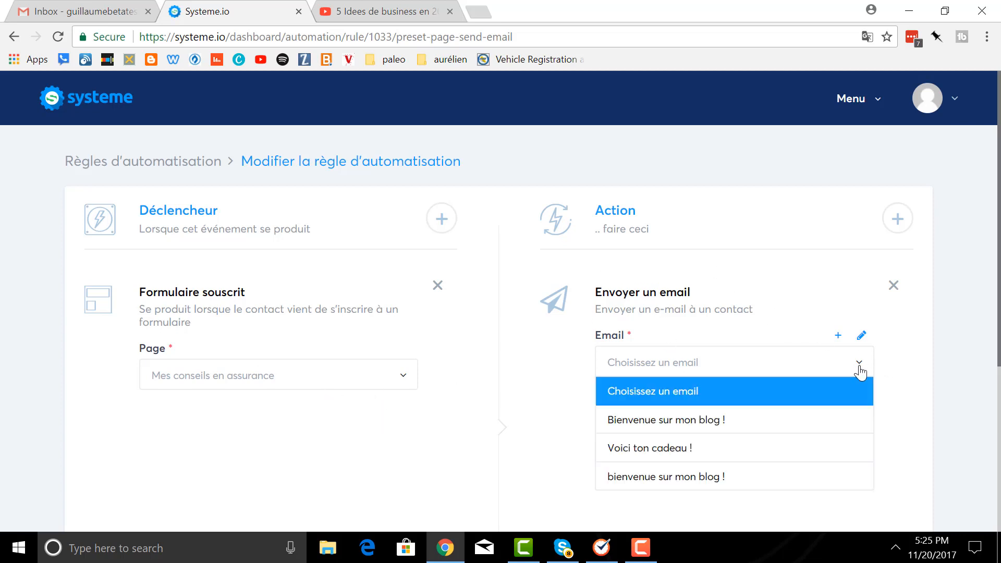
pyautogui.click(825, 451)
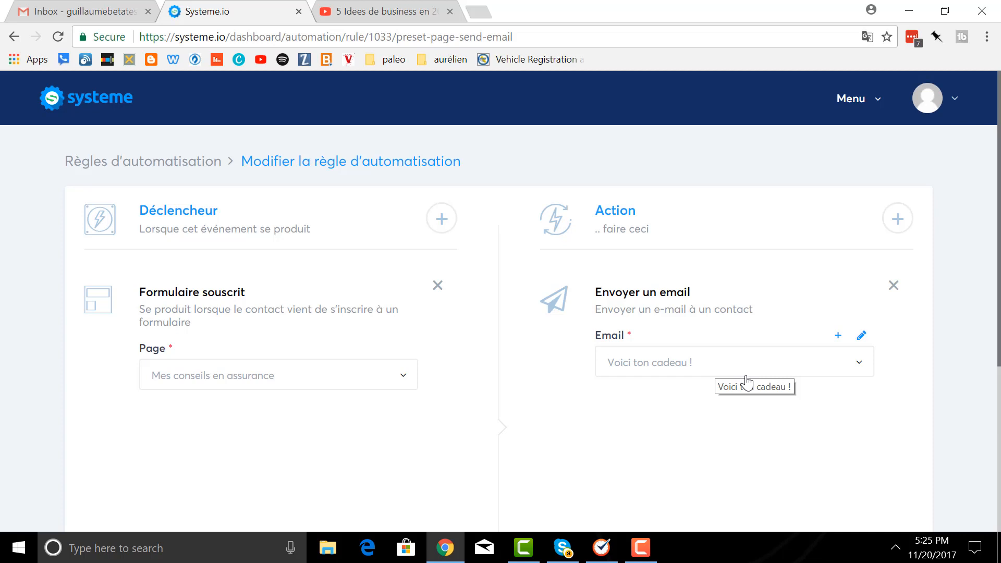
pyautogui.click(862, 337)
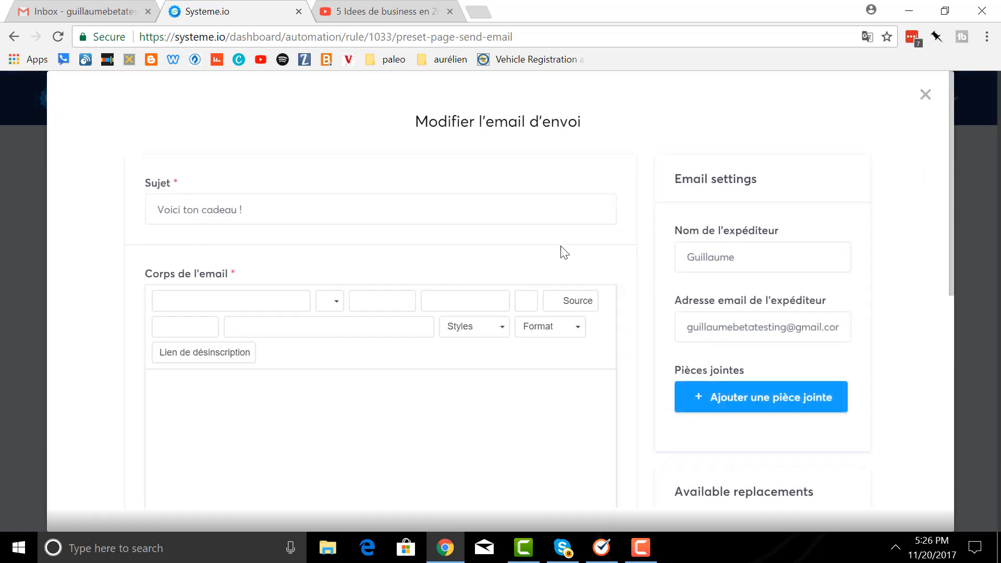
pyautogui.scroll(-1, 555, 248)
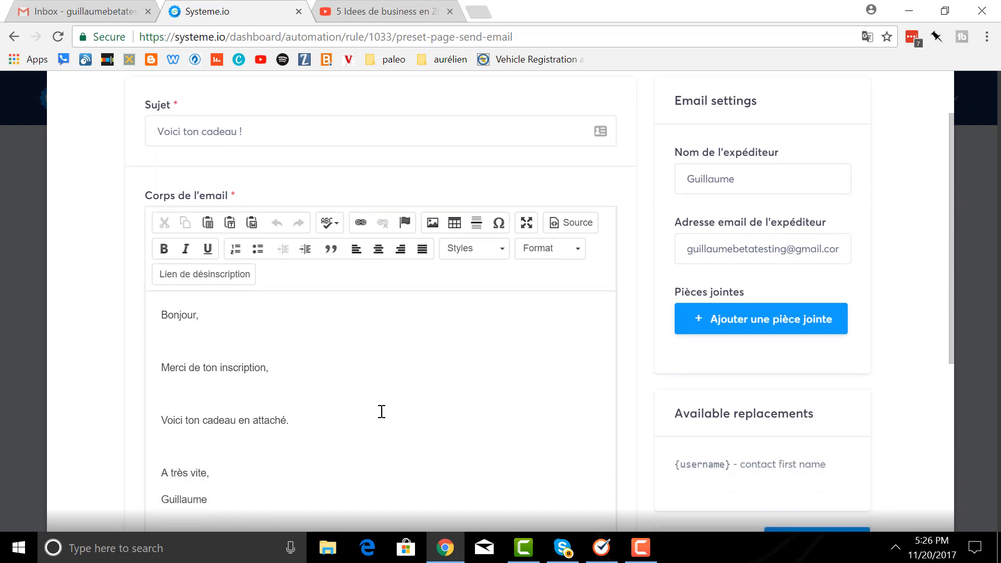
pyautogui.scroll(-2, 478, 393)
pyautogui.scroll(3, 845, 268)
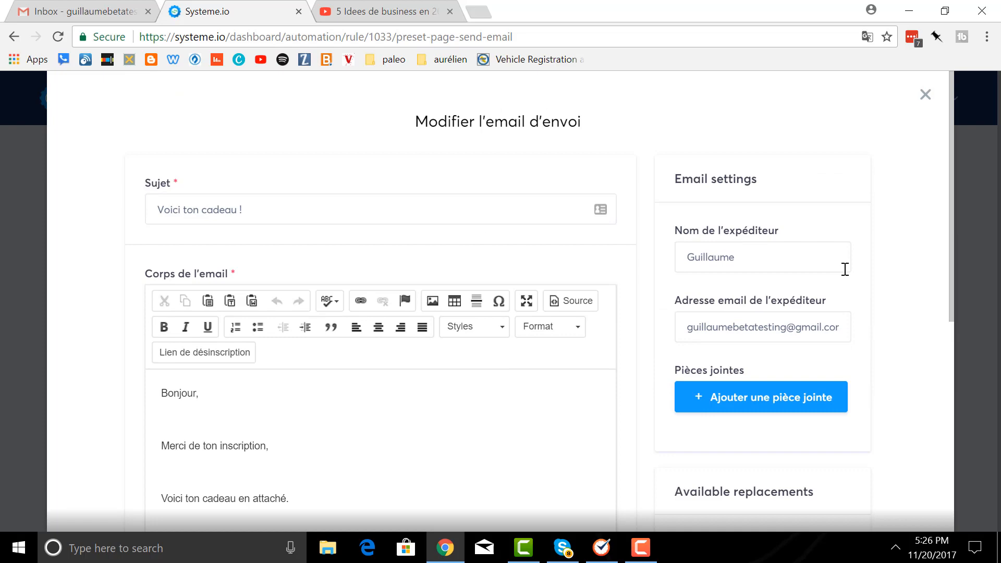
pyautogui.click(925, 95)
pyautogui.scroll(-5, 829, 328)
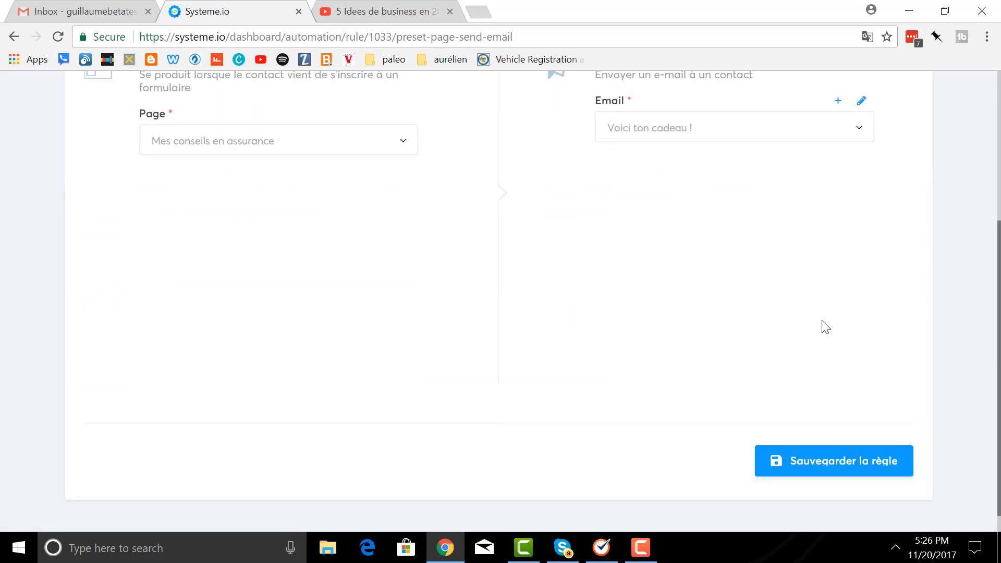
# - Save the automation rule and go to Pages et formulaires to see the capture pages
pyautogui.click(814, 472)
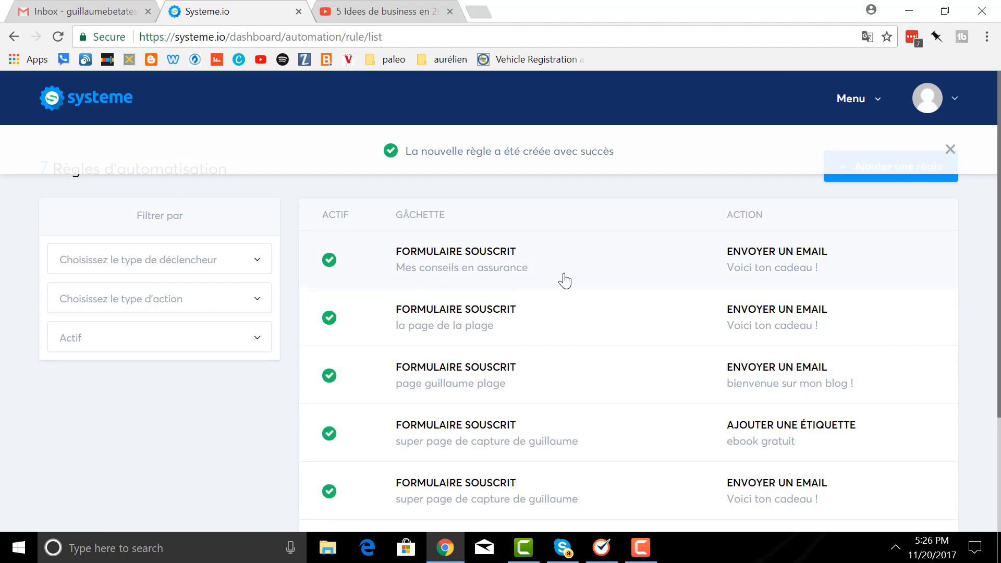
pyautogui.click(486, 10)
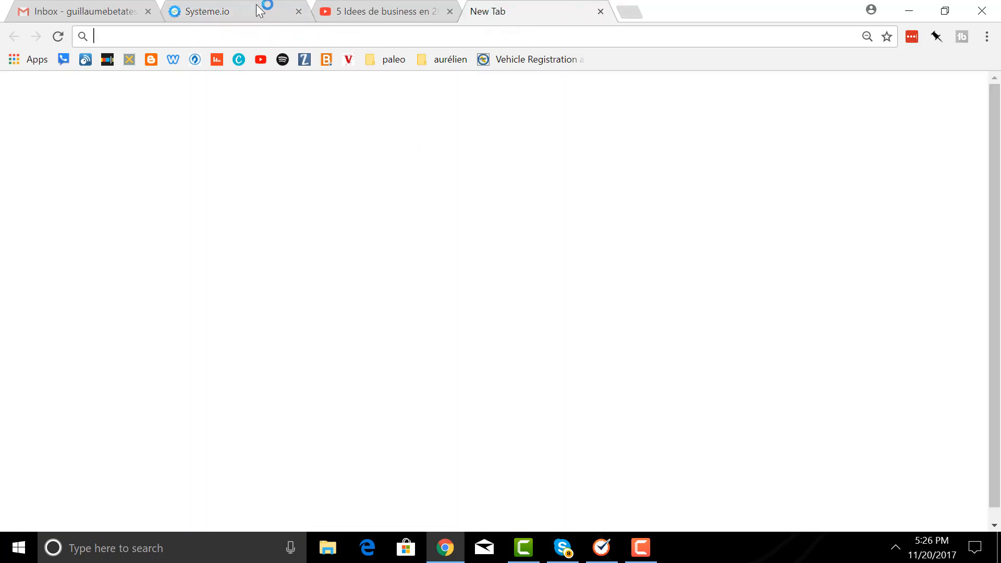
pyautogui.click(255, 6)
pyautogui.click(599, 11)
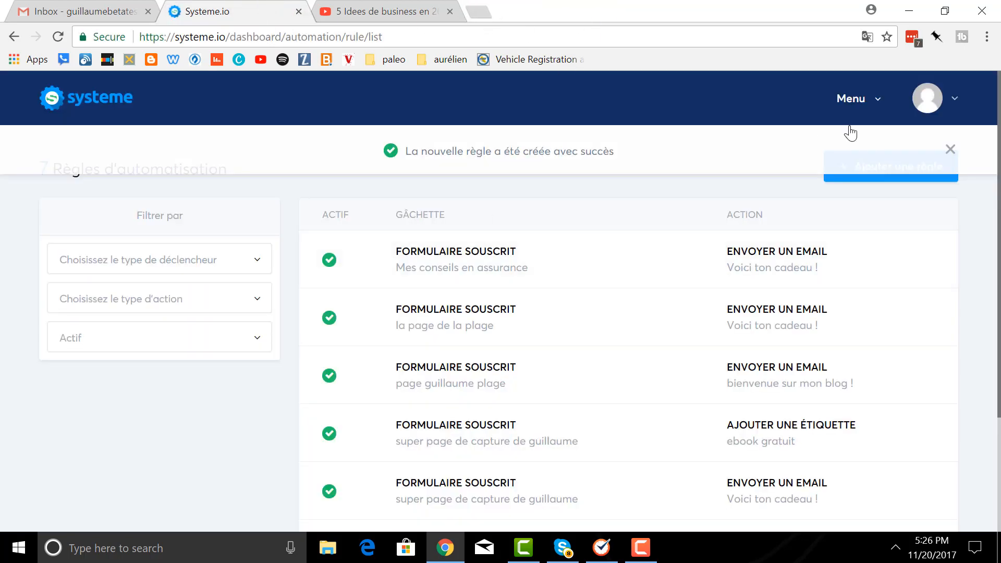
pyautogui.click(857, 102)
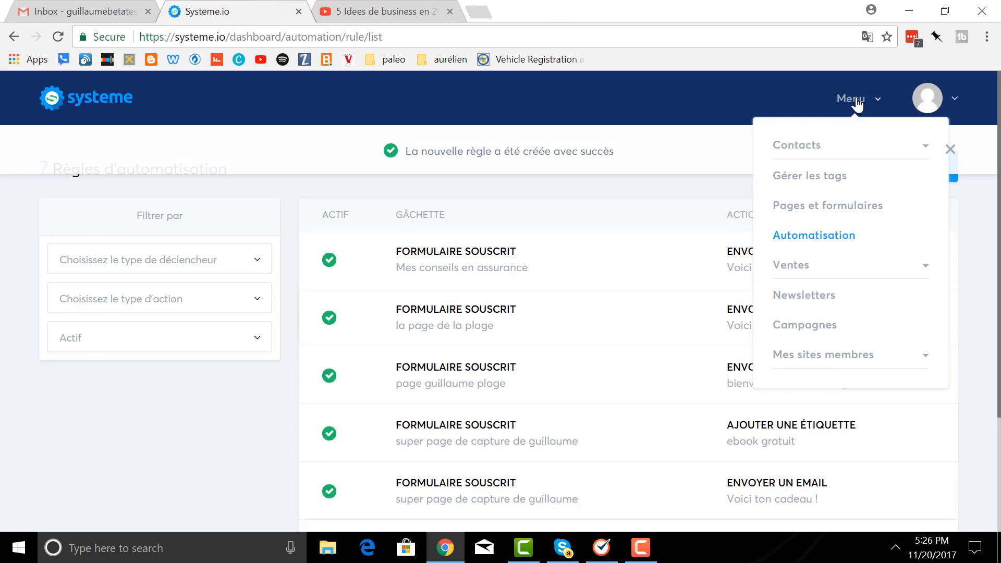
pyautogui.click(803, 208)
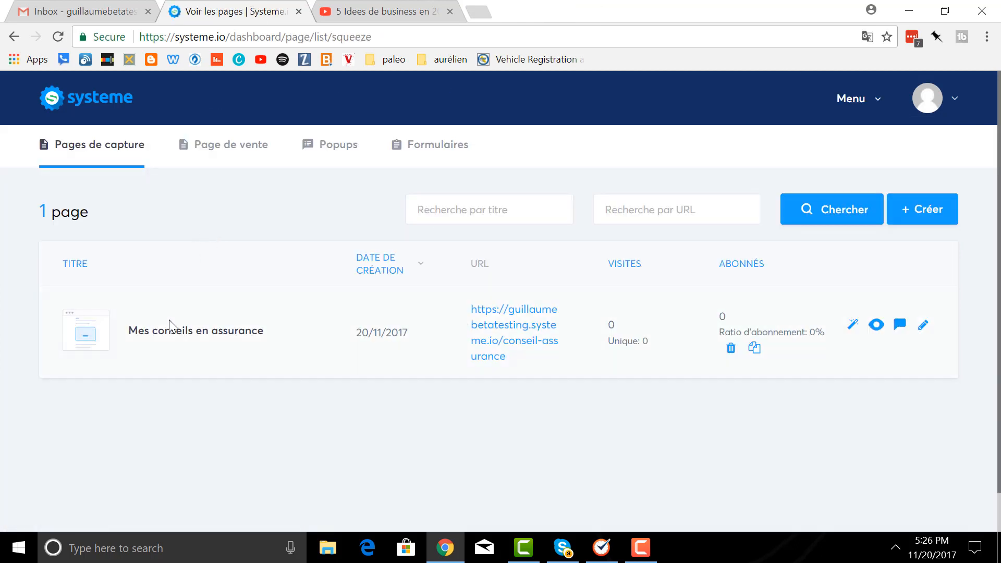
# - Sign up on the live page with a test e-mail address, opening the video, then switch to Gmail
pyautogui.click(493, 346)
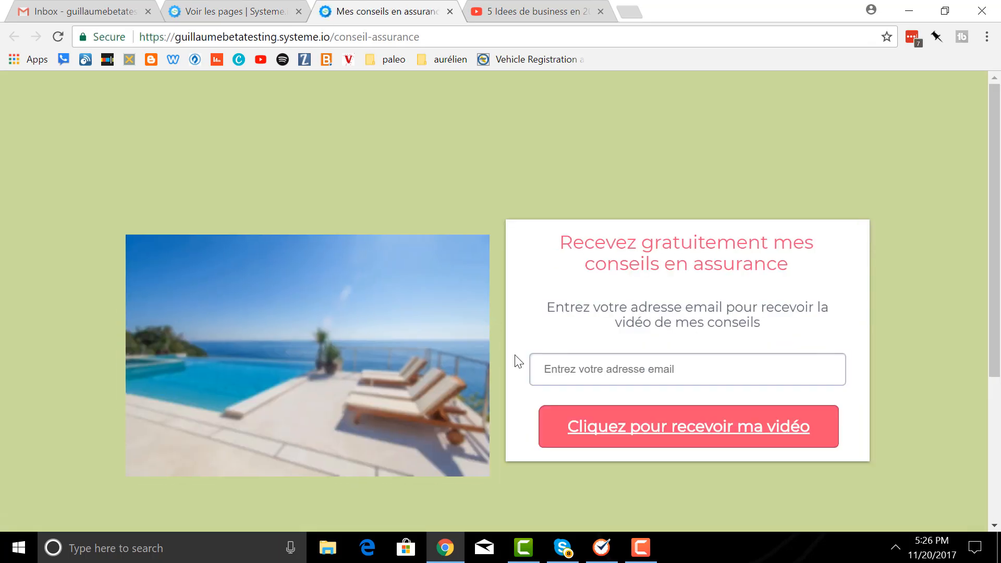
pyautogui.click(545, 372)
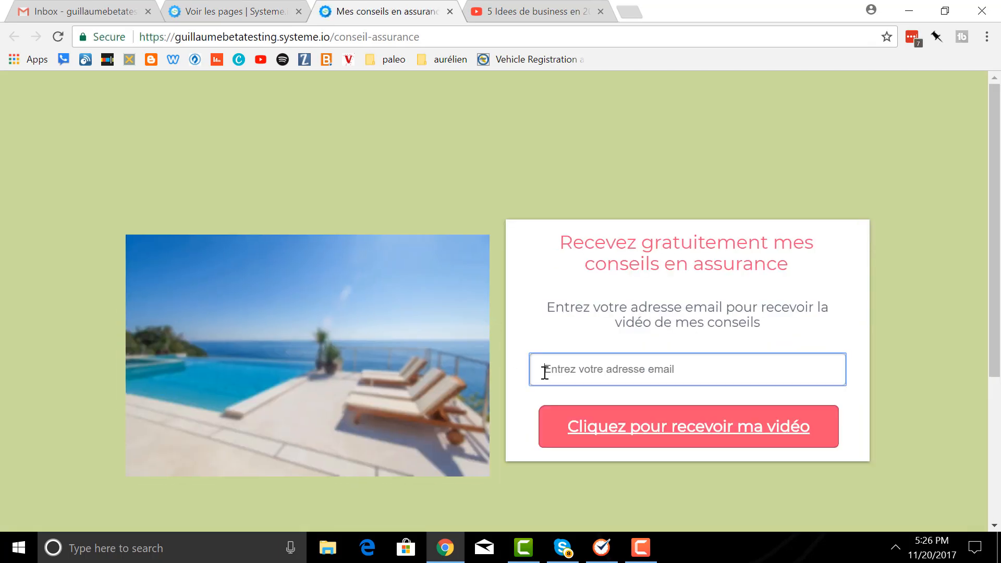
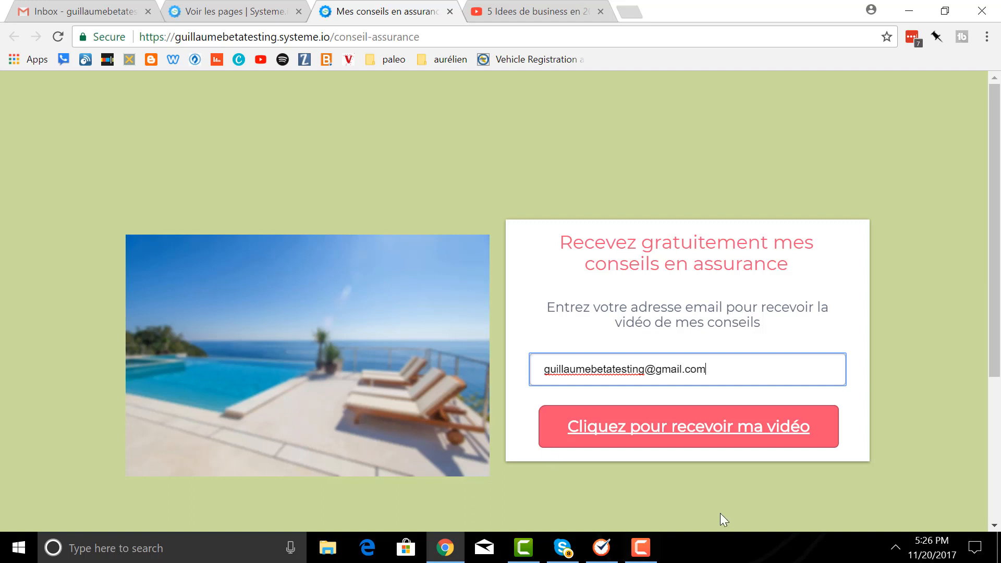
pyautogui.click(680, 431)
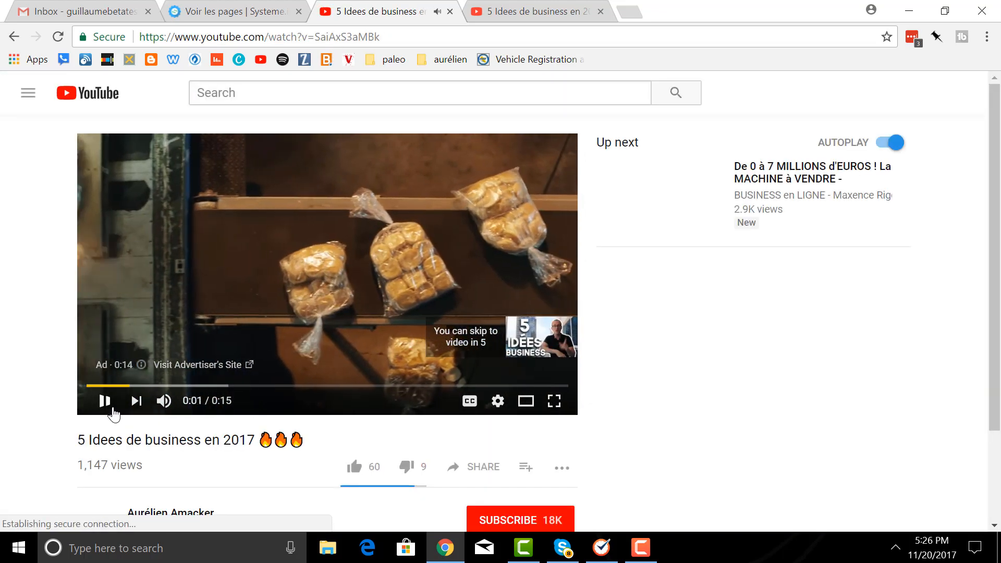
pyautogui.click(68, 20)
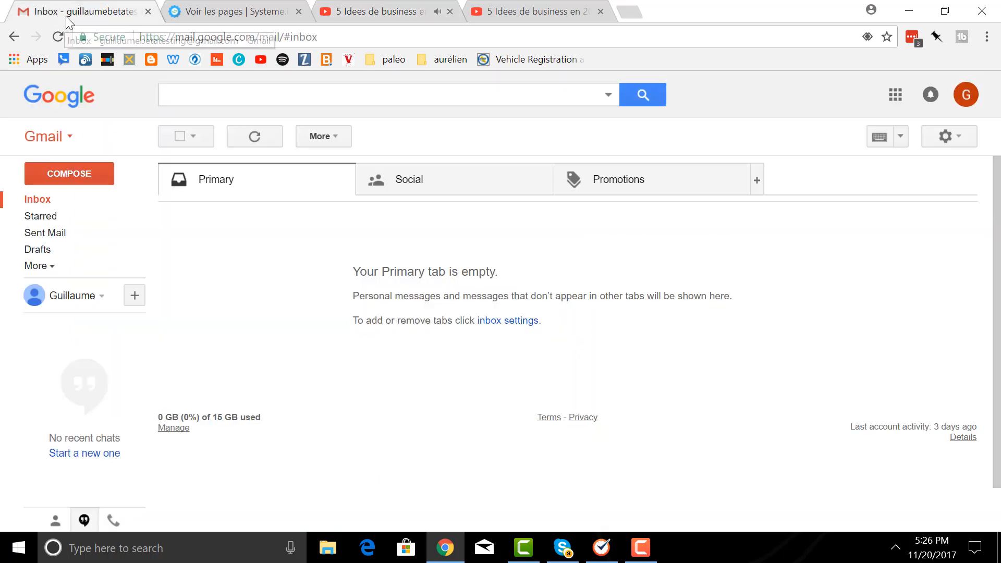
# - Refresh the Gmail inbox, find no gift e-mail, and return to the Systeme.io pages list
pyautogui.click(44, 202)
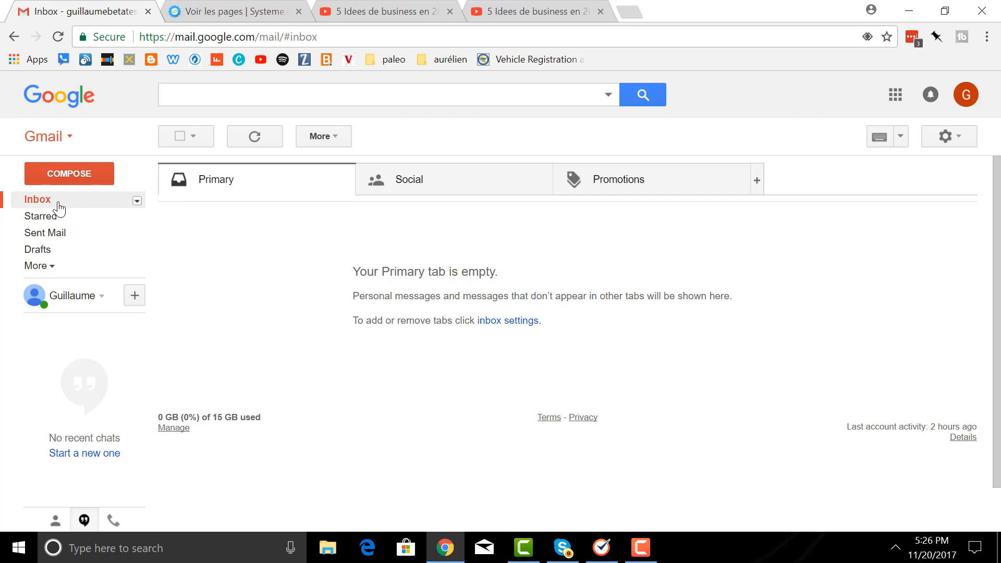
pyautogui.click(229, 11)
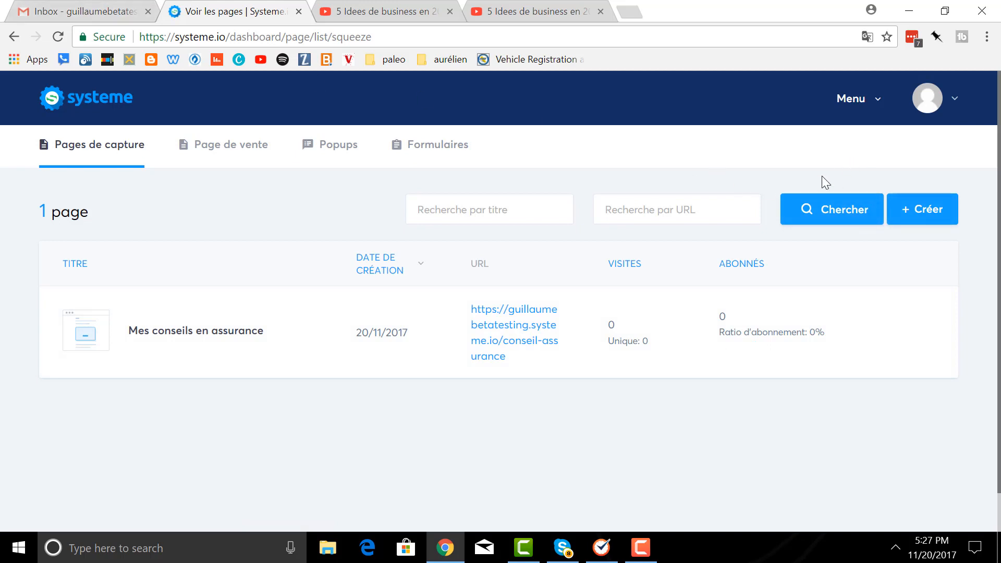
# - Reopen the live Mes conseils en assurance page, then open its automation rule for editing
pyautogui.click(841, 112)
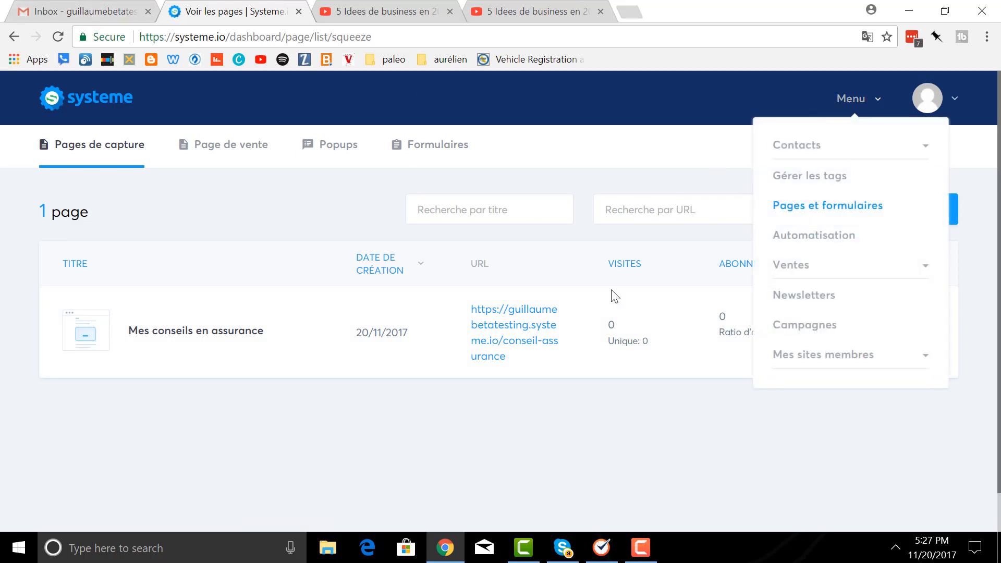
pyautogui.click(501, 347)
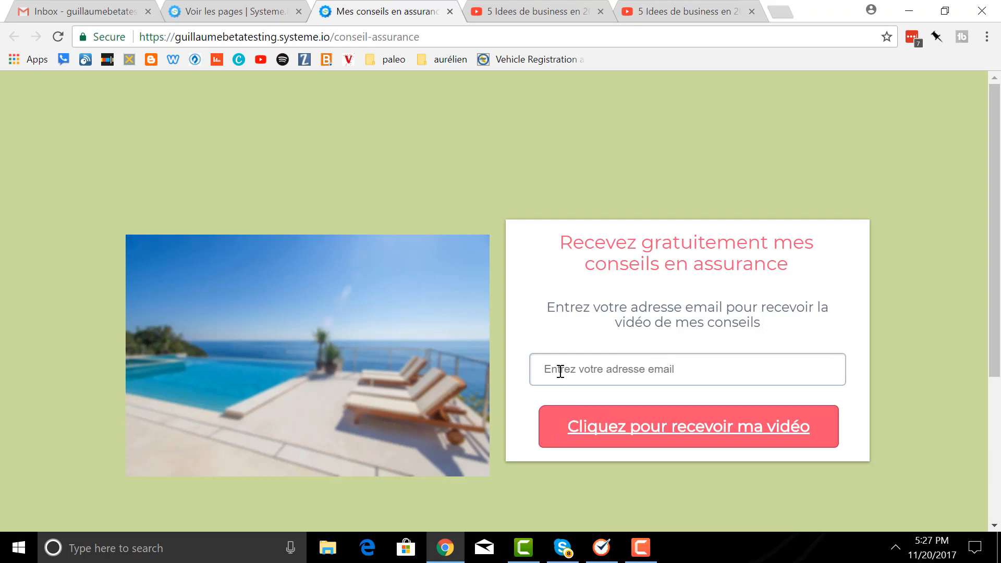
pyautogui.click(240, 13)
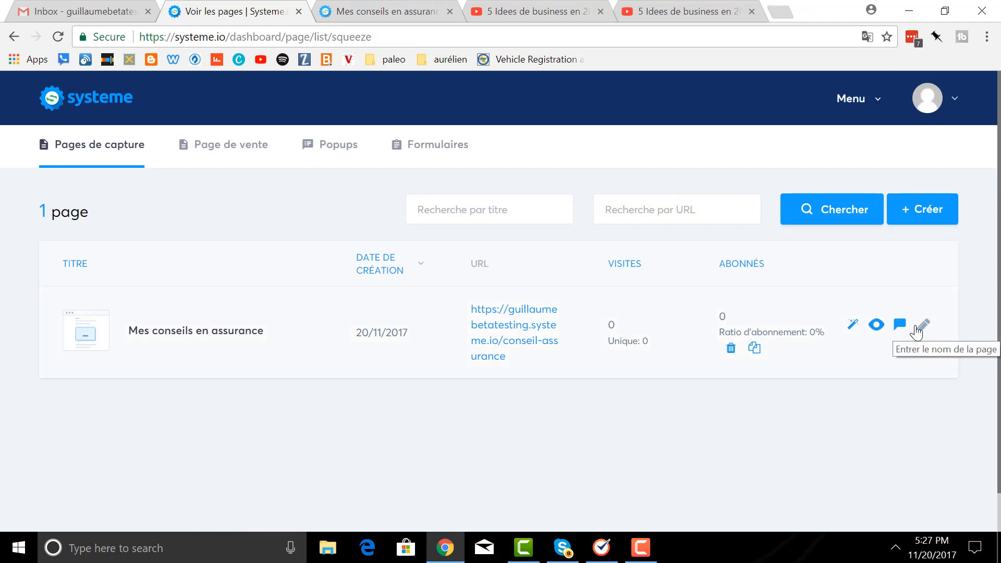
pyautogui.click(900, 325)
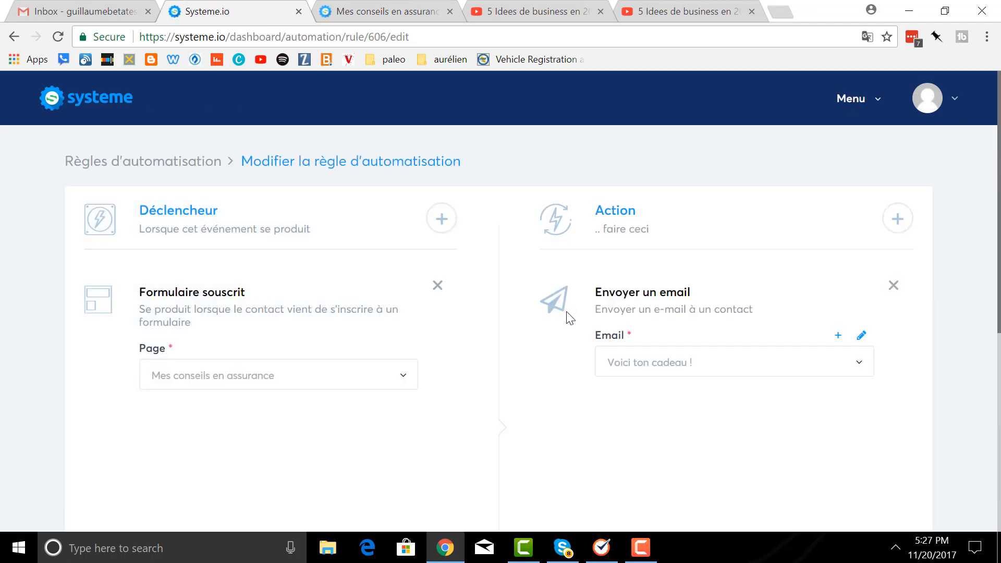